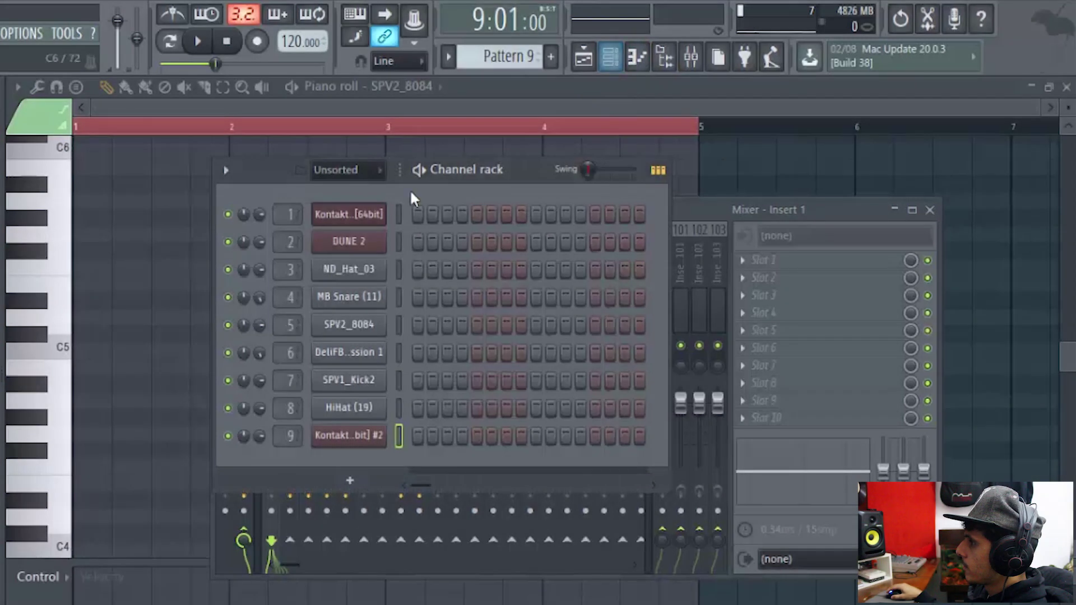
# Step: Open the first Kontakt channel's piano roll and draw three-beat notes on G4 and E6 at bar 1
pyautogui.click(407, 217)
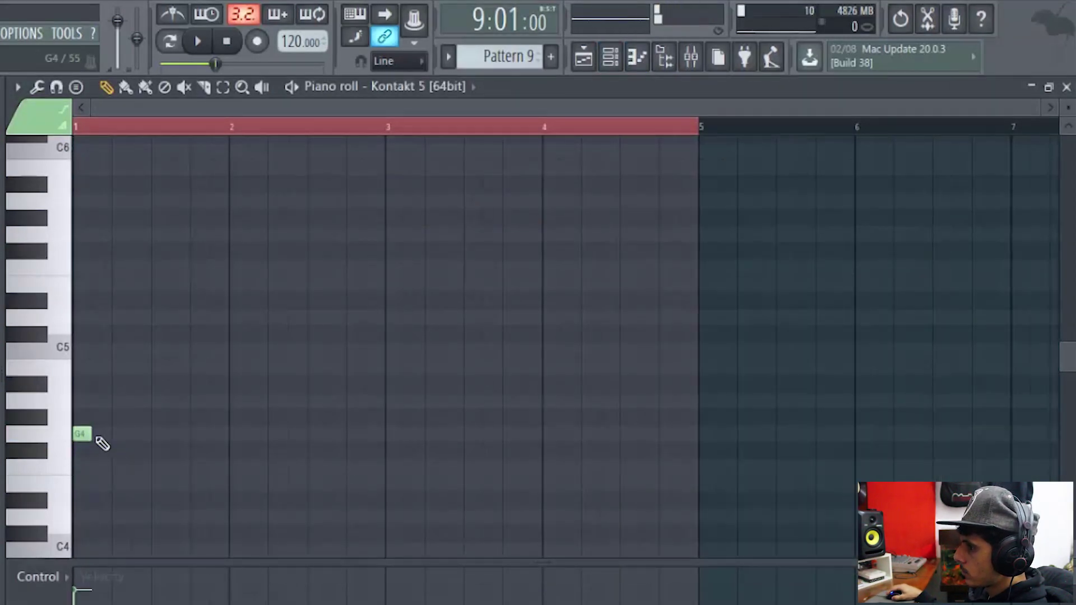
pyautogui.moveTo(116, 441); pyautogui.dragTo(184, 440)
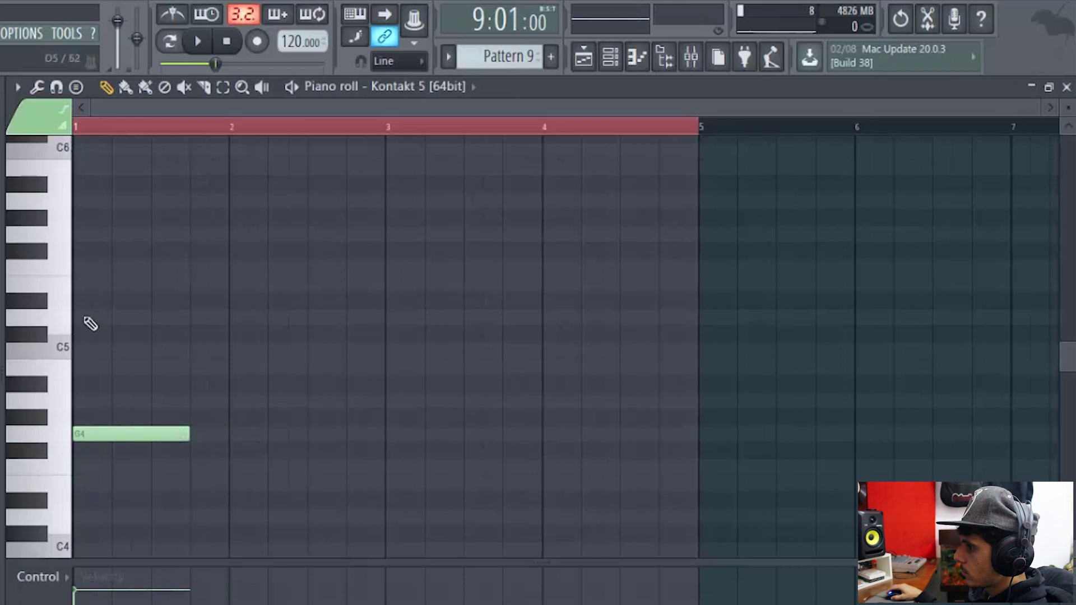
pyautogui.scroll(3, 93, 266)
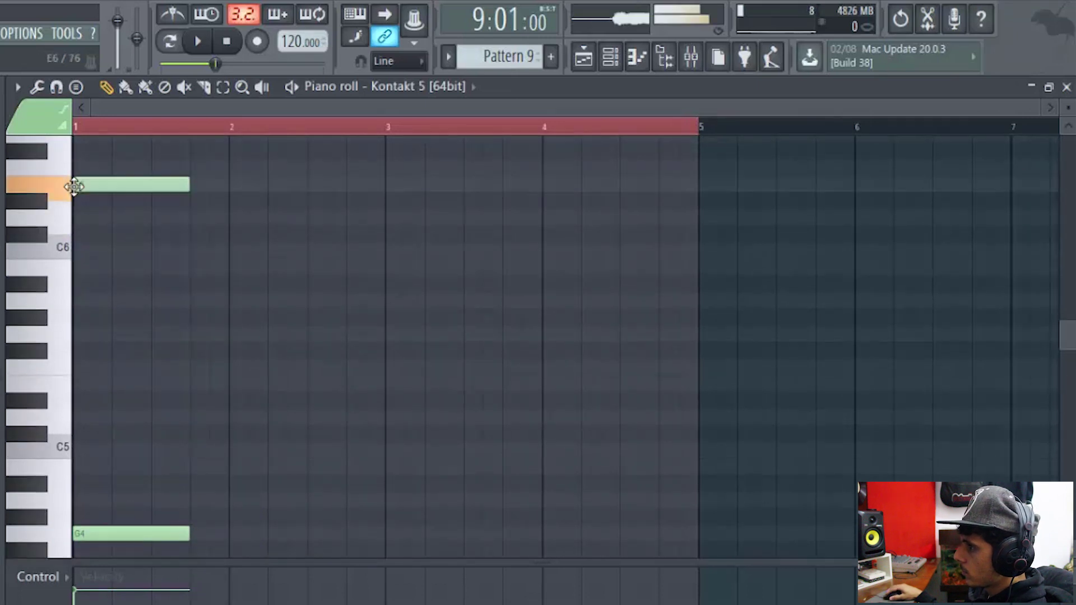
pyautogui.press('space')
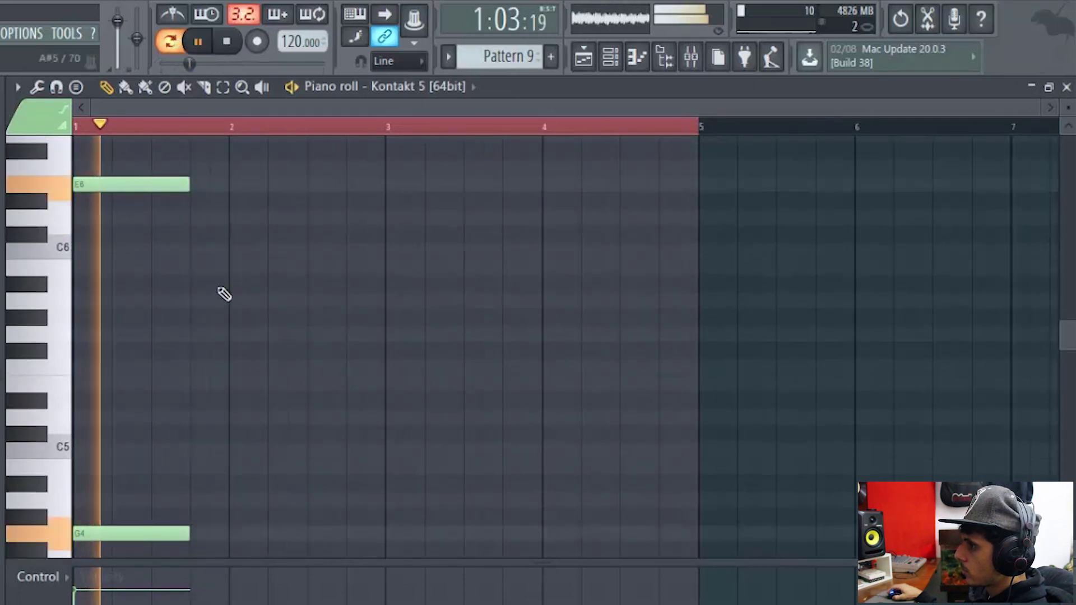
# Step: Transpose both notes down one octave and audition them
pyautogui.press('space')
pyautogui.hotkey('ctrl', 'a')
pyautogui.hotkey('ctrl', 'Down')
pyautogui.press('space')
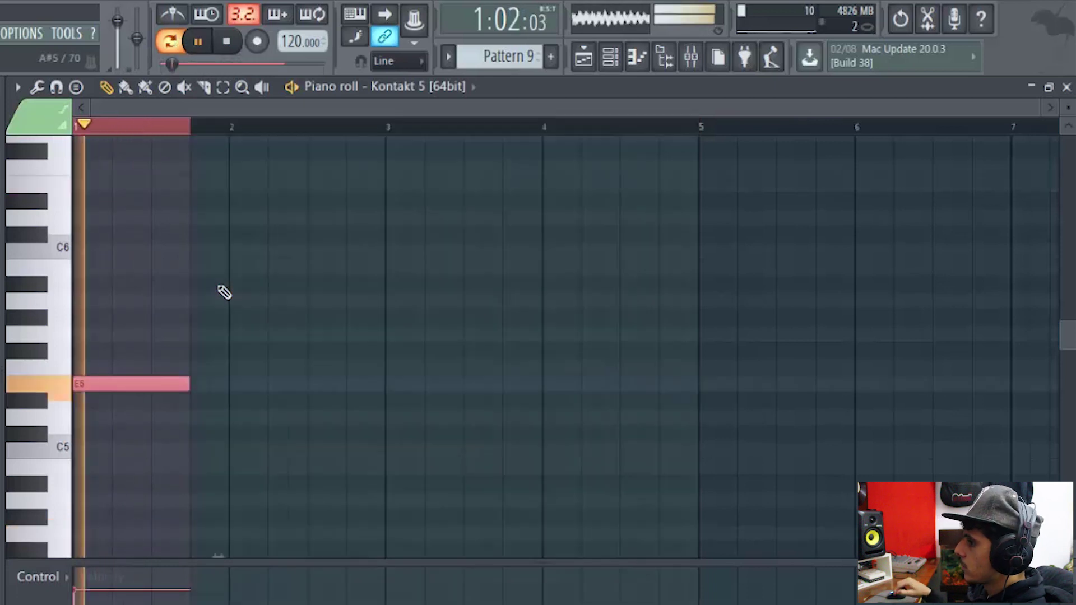
pyautogui.press('space')
# Step: Move the low bass note to A3 and audition it with the upper note
pyautogui.scroll(-3, 222, 280)
pyautogui.scroll(-3, 221, 280)
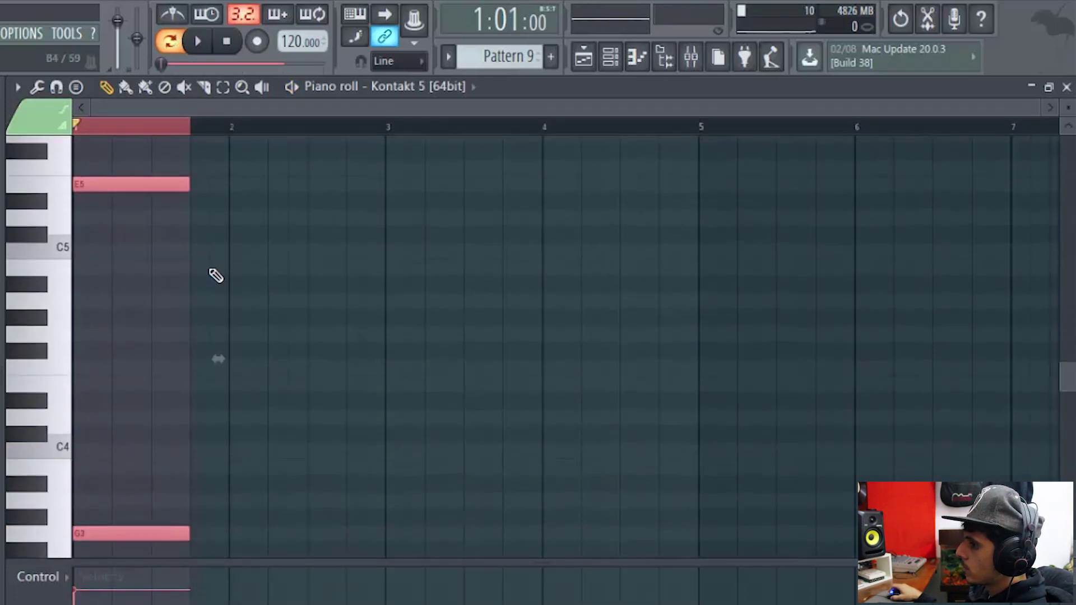
pyautogui.scroll(-3, 213, 272)
pyautogui.click(86, 400)
pyautogui.press('space')
pyautogui.scroll(7, 203, 334)
pyautogui.press('space')
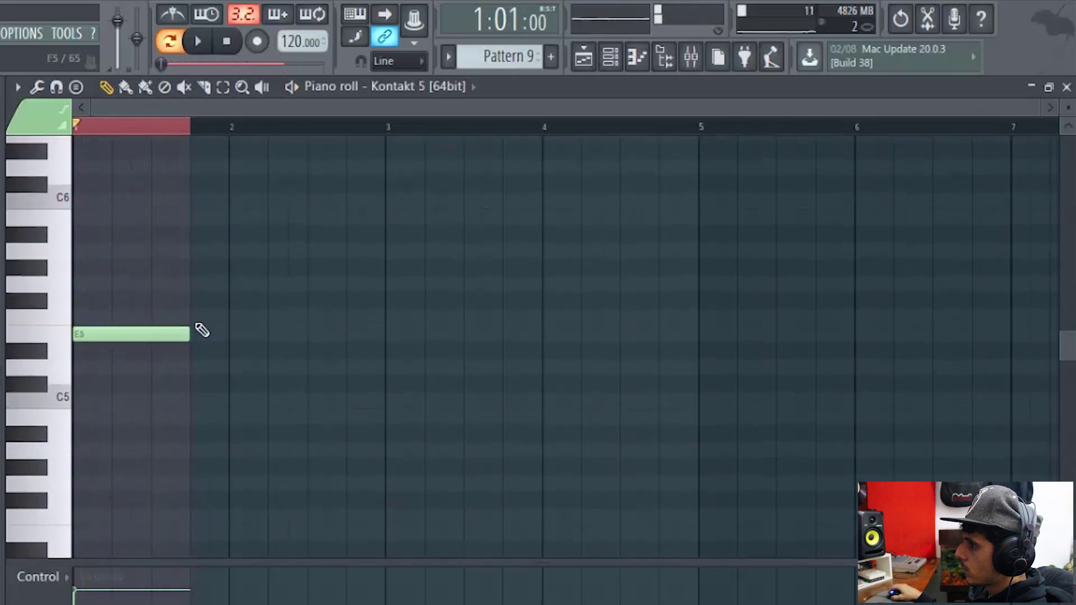
# Step: Add a one-beat A5 note on the last beat of bar 1, clear the time selection and play the result
pyautogui.click(193, 248)
pyautogui.click(297, 251)
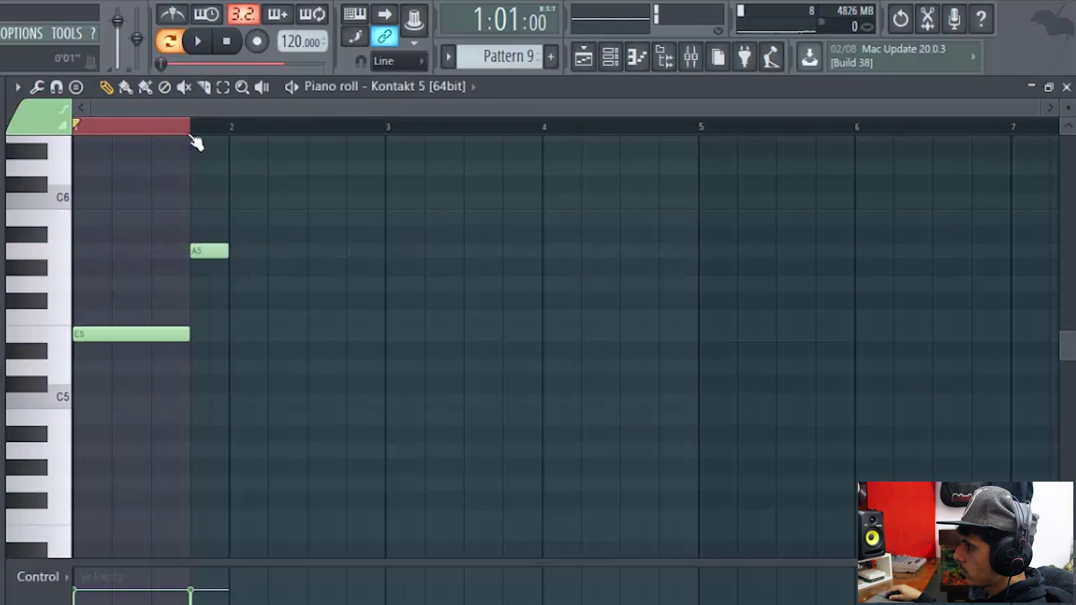
pyautogui.scroll(-3, 216, 264)
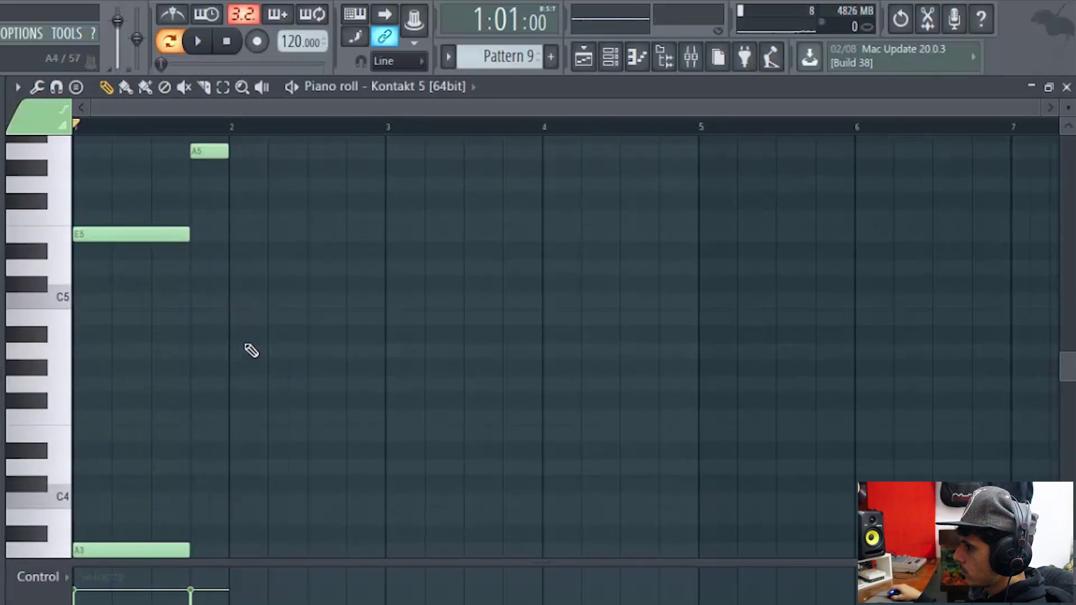
pyautogui.scroll(2, 250, 349)
pyautogui.press('space')
pyautogui.scroll(2, 250, 348)
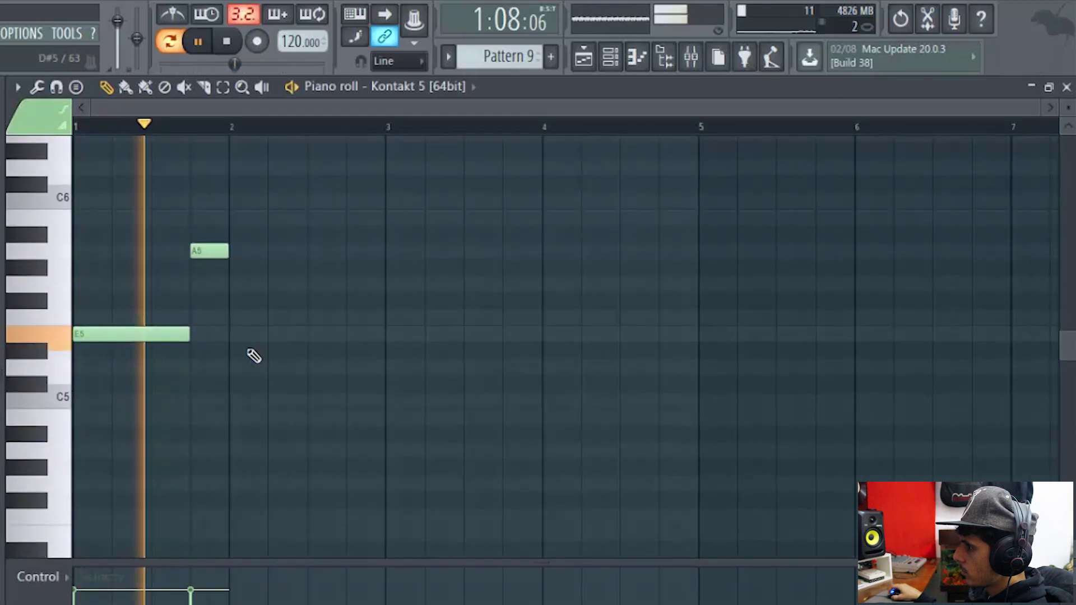
# Step: Fill bar 2 with a one-beat D5, a two-beat F5 and a one-beat G5
pyautogui.click(240, 367)
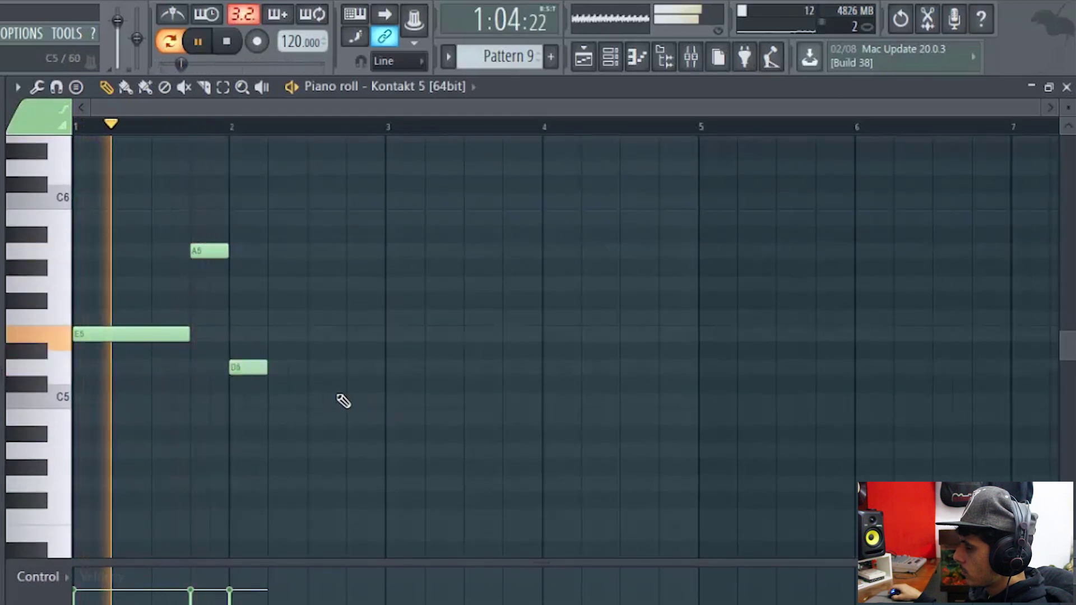
pyautogui.click(288, 334)
pyautogui.press('space')
pyautogui.press('space')
pyautogui.moveTo(292, 334); pyautogui.dragTo(336, 316)
pyautogui.click(353, 284)
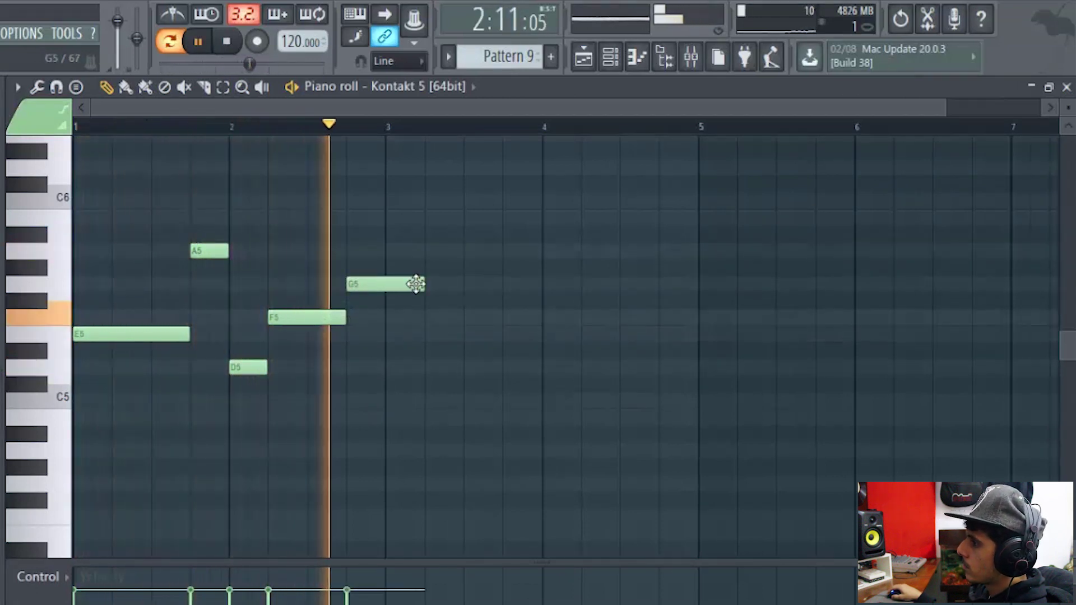
pyautogui.press('space')
pyautogui.moveTo(420, 282); pyautogui.dragTo(385, 282)
# Step: Duplicate the two-bar phrase into bars 3 and 4, replacing the copy's final G5 by extending F5 to the end of bar 4
pyautogui.hotkey('ctrl', 'a')
pyautogui.moveTo(168, 337); pyautogui.dragTo(447, 334)
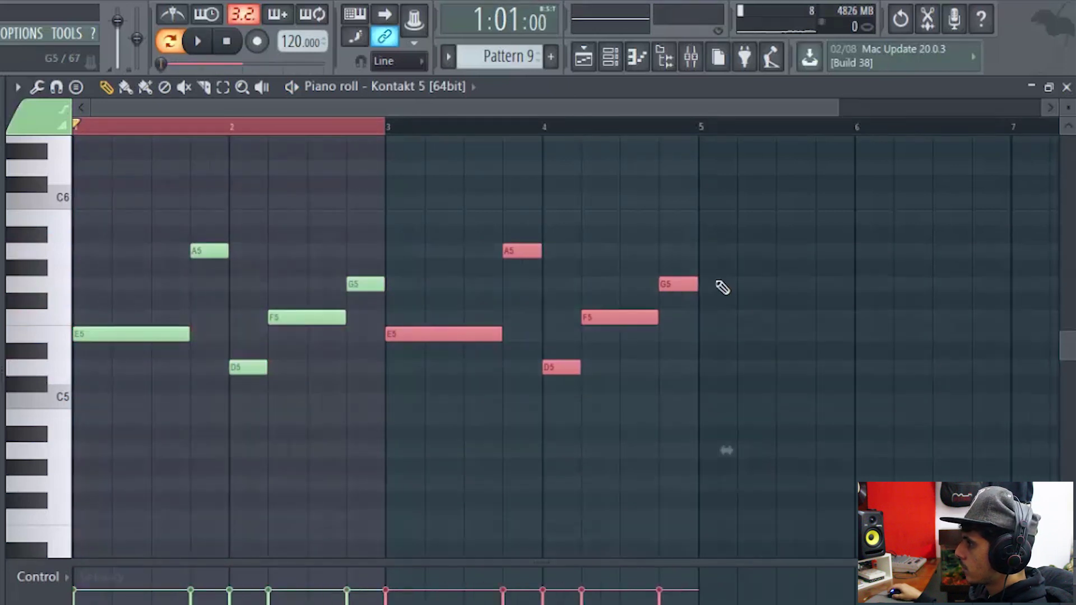
pyautogui.click(676, 311)
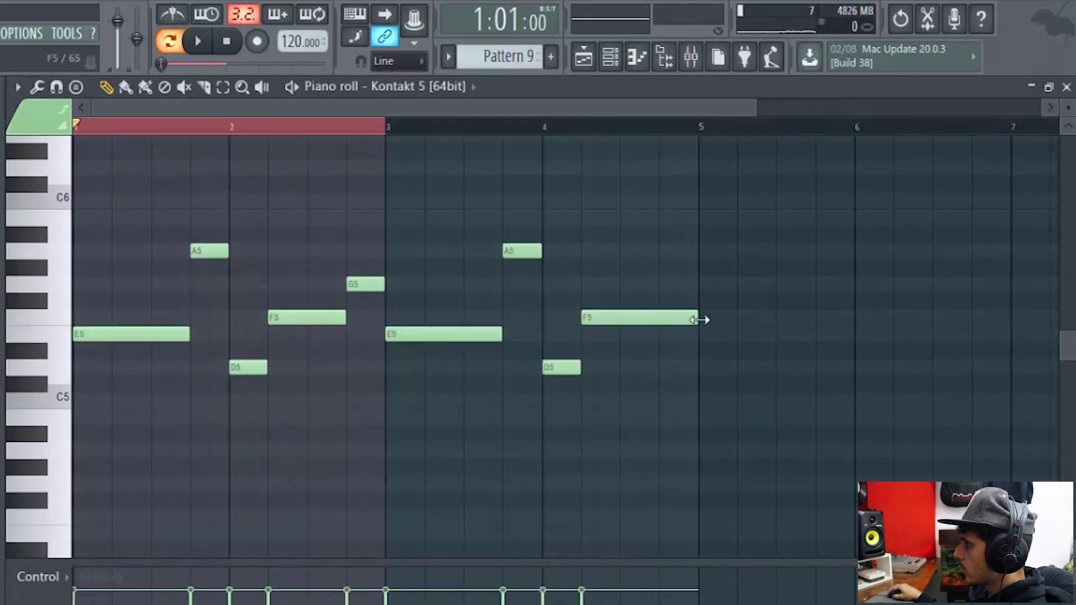
# Step: Clear the selection and play back the four-bar melody with its bass notes
pyautogui.click(179, 128)
pyautogui.click(207, 46)
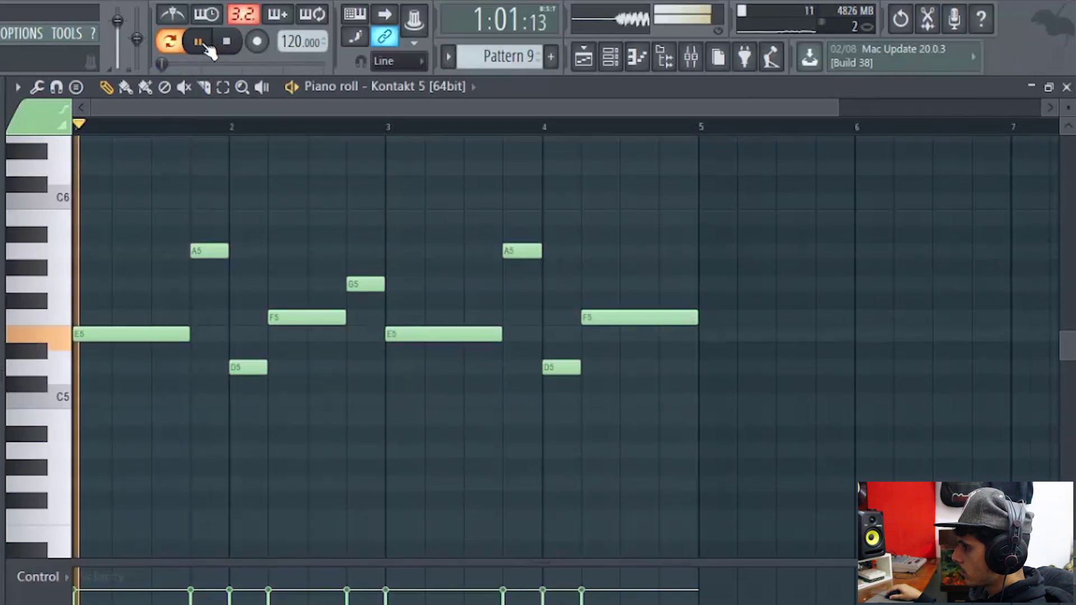
pyautogui.scroll(-2, 293, 144)
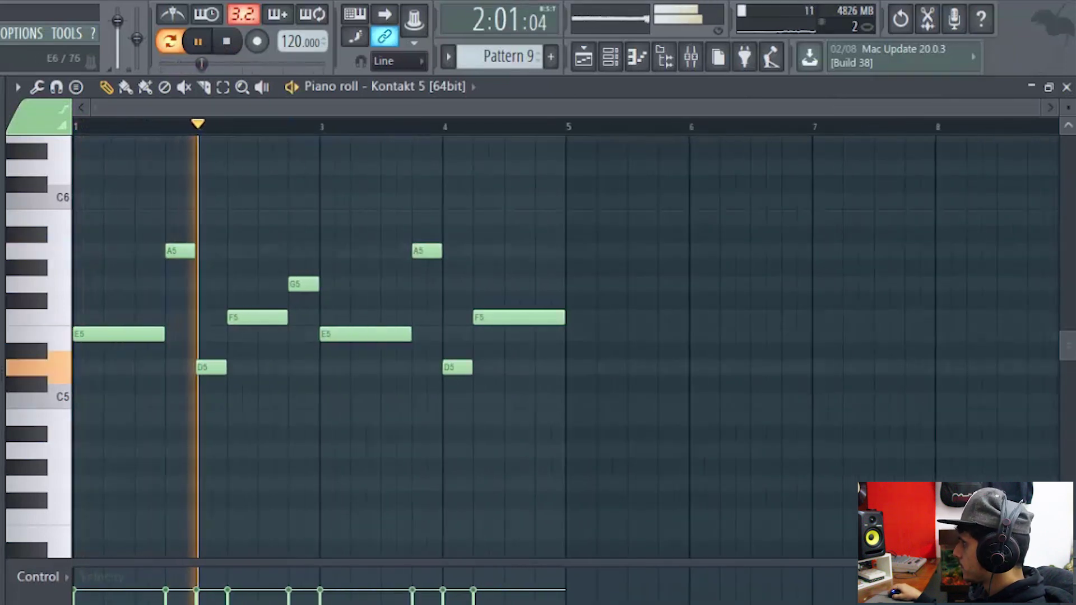
pyautogui.moveTo(1068, 108); pyautogui.dragTo(1068, 120)
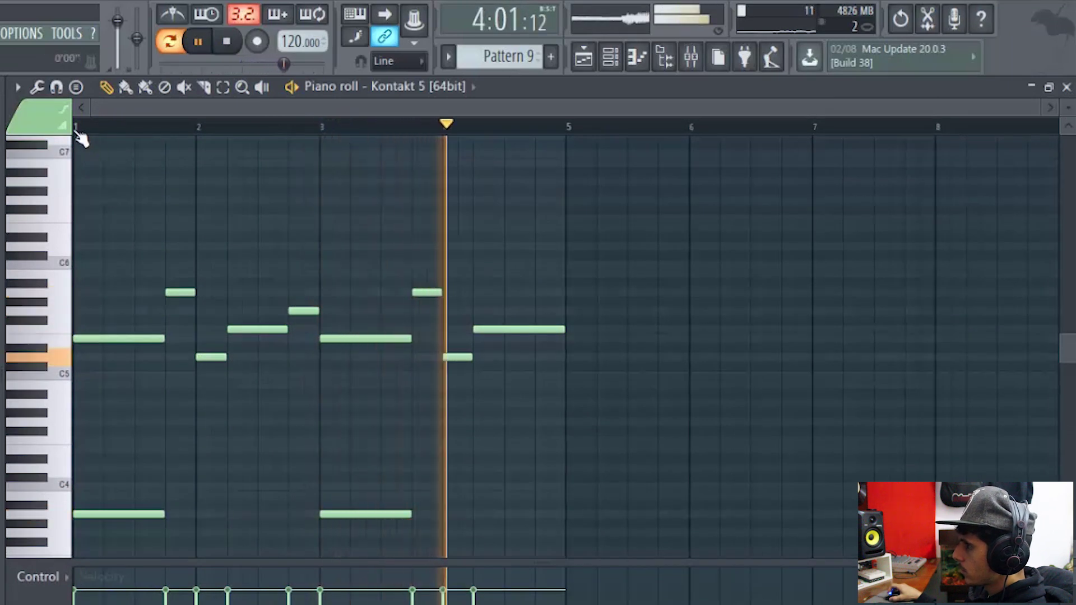
pyautogui.scroll(2, 78, 137)
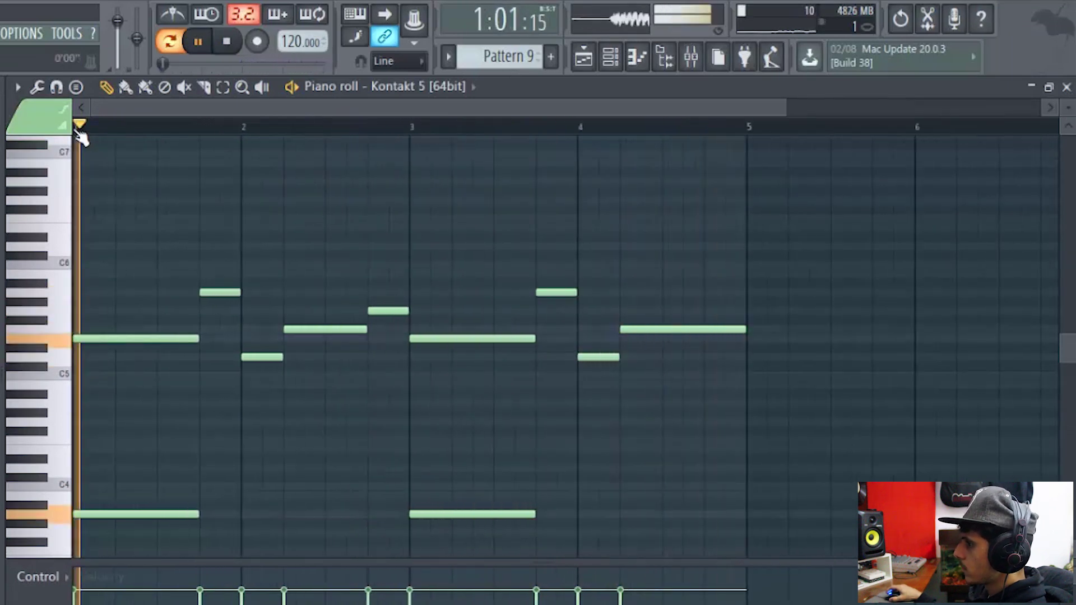
pyautogui.press('space')
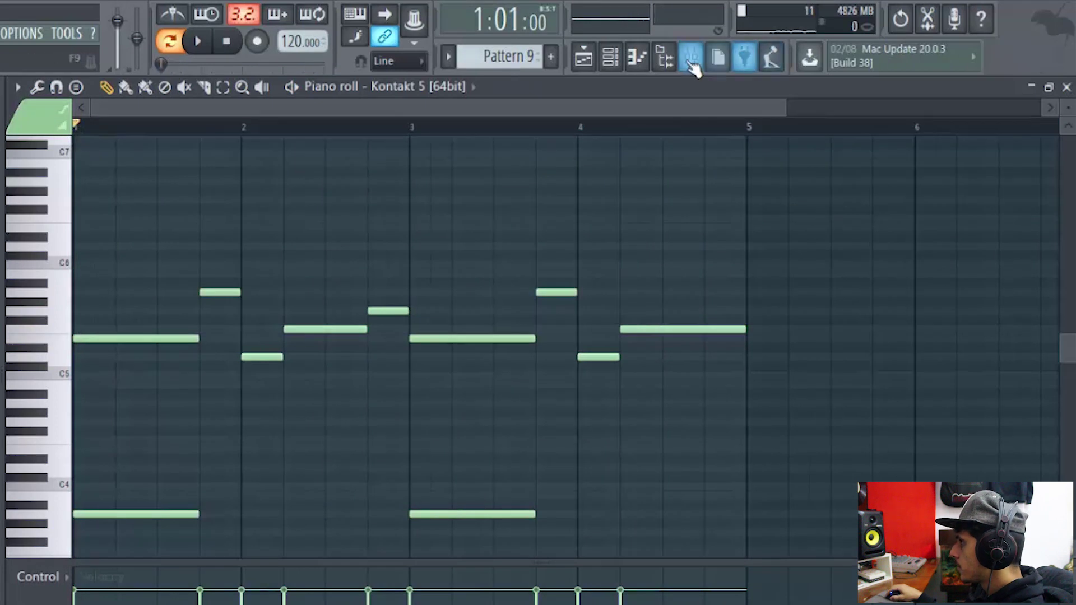
# Step: Load Gross Beat in slot 1 of mixer Insert 1, apply the 1/2 Speed time preset and start playback
pyautogui.click(691, 63)
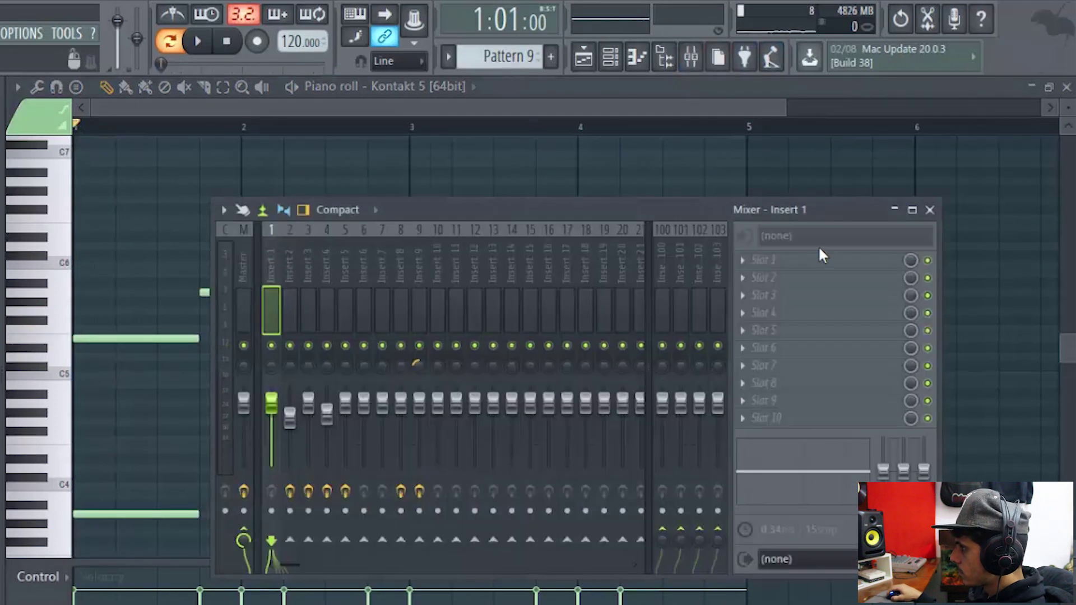
pyautogui.click(751, 261)
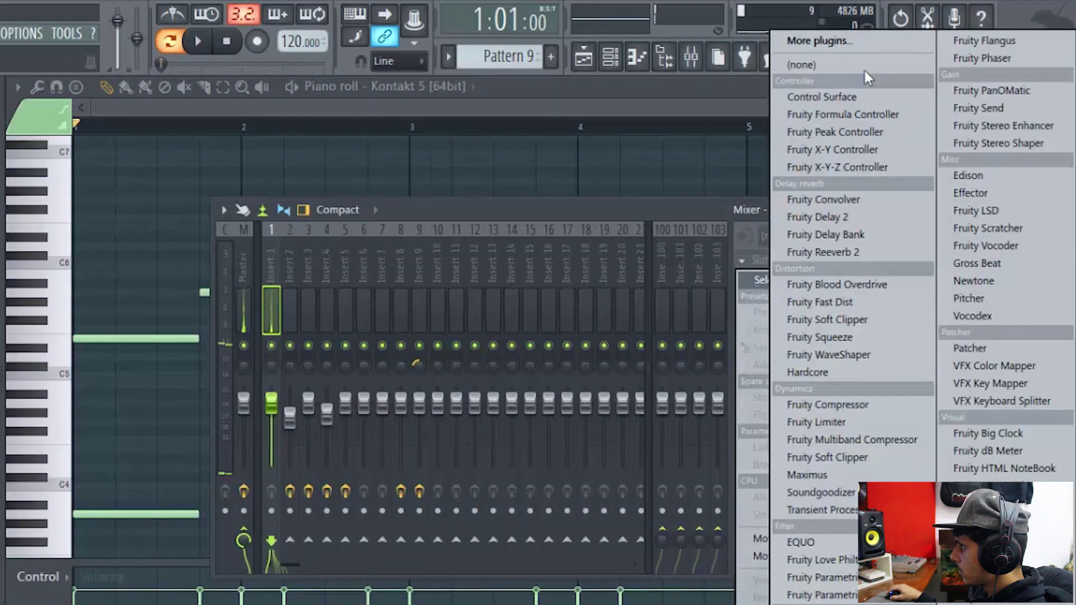
pyautogui.click(986, 263)
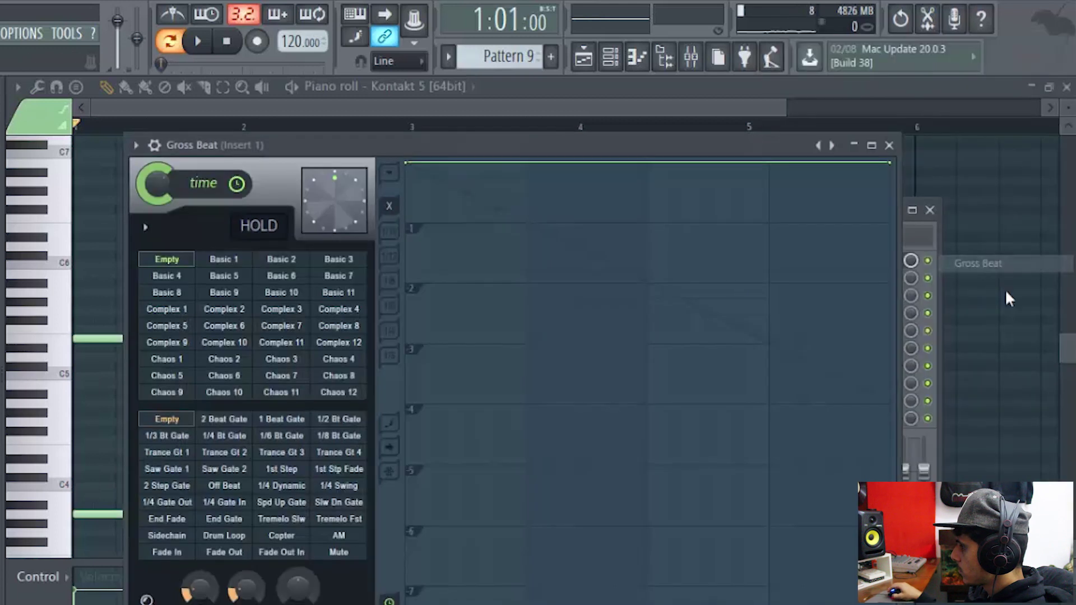
pyautogui.click(832, 146)
pyautogui.click(297, 377)
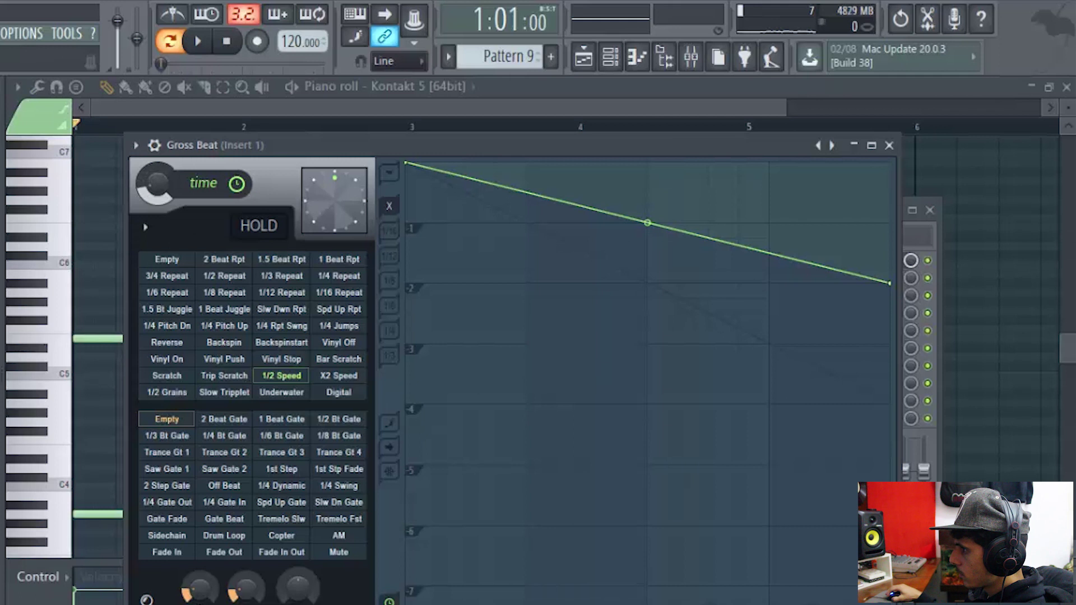
pyautogui.click(888, 146)
pyautogui.press('space')
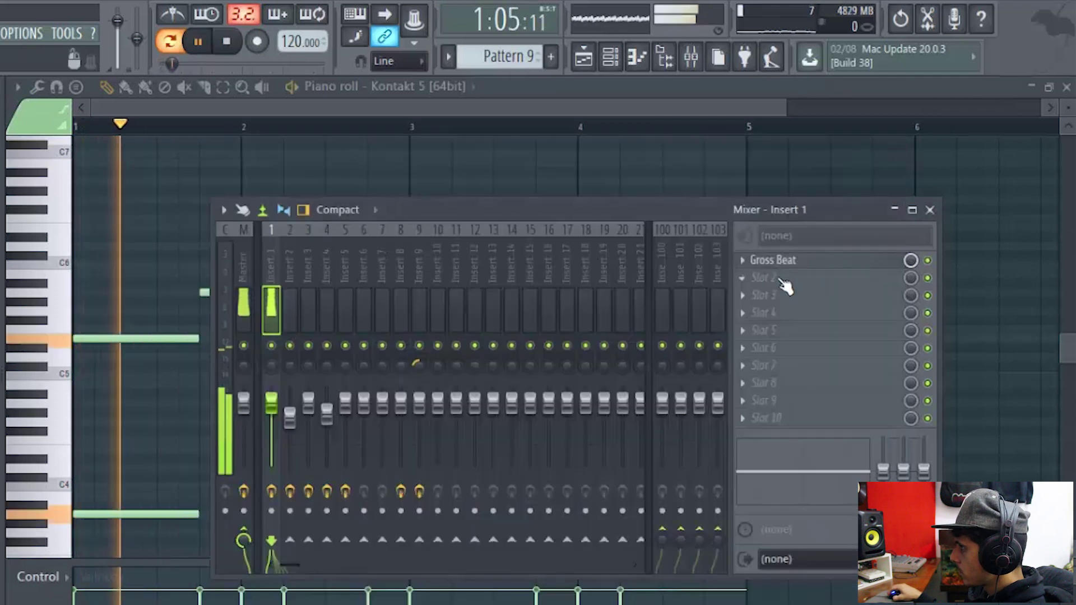
# Step: Add Fruity parametric EQ 2 in slot 2, cutting the lows with band 1 as a high-pass near 66 Hz and slightly boosting band 2
pyautogui.click(782, 288)
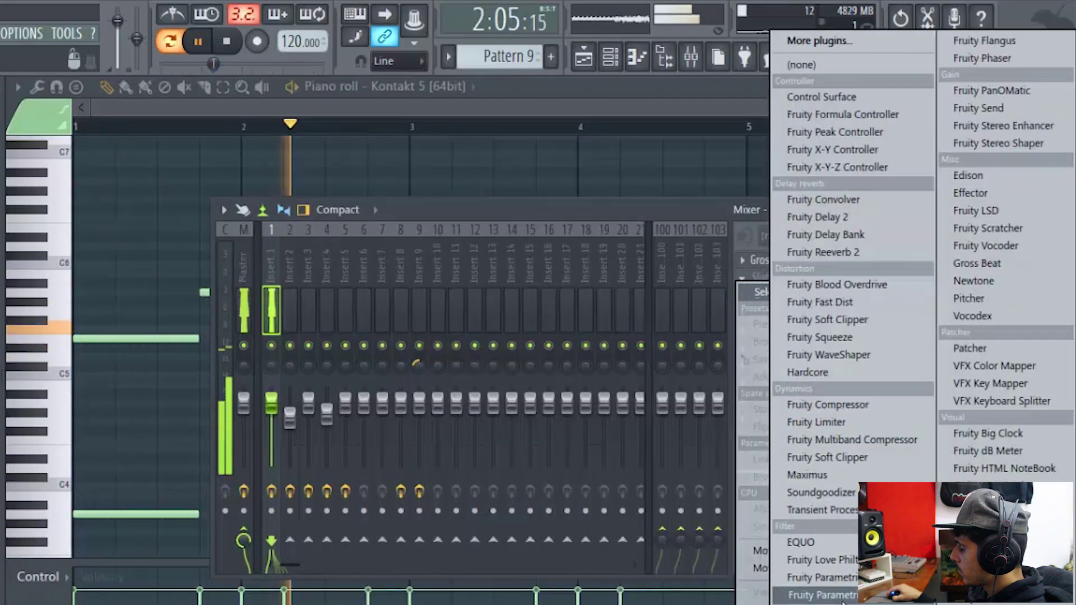
pyautogui.click(819, 595)
pyautogui.moveTo(212, 305); pyautogui.dragTo(211, 355)
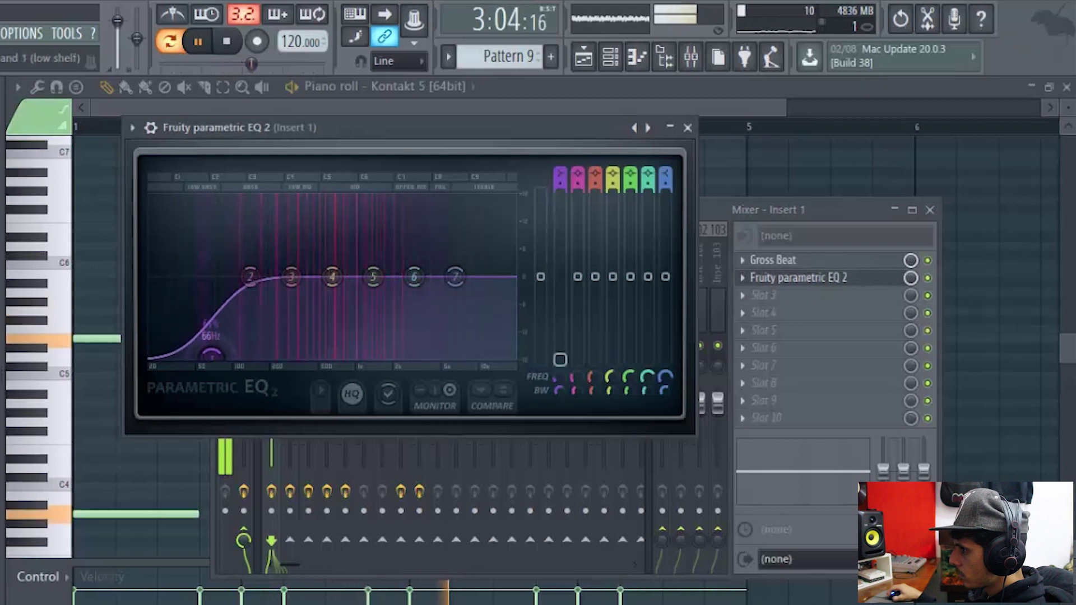
pyautogui.moveTo(251, 276); pyautogui.dragTo(222, 258)
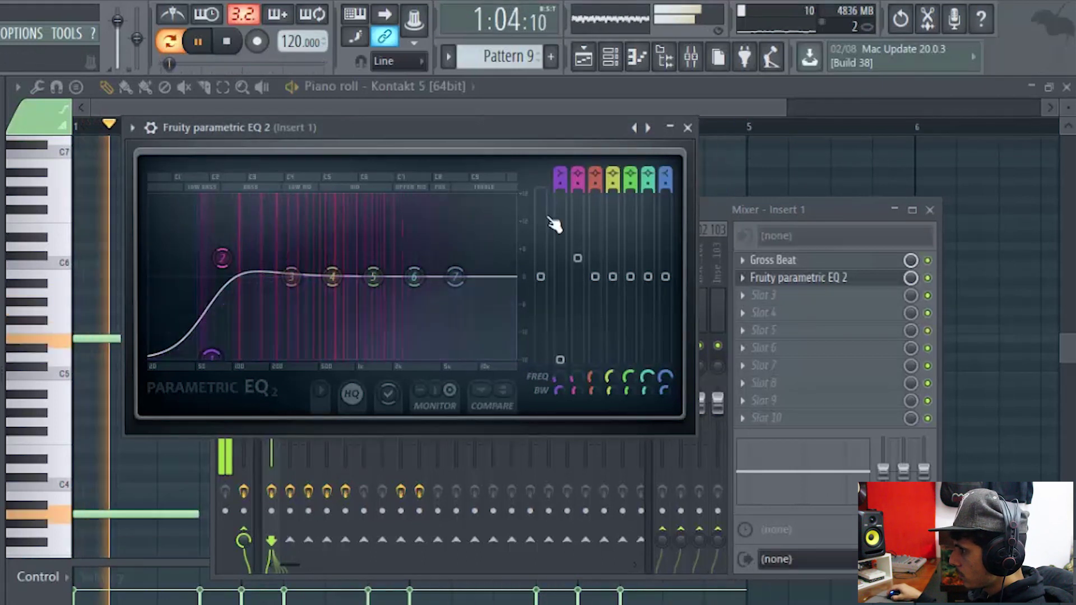
pyautogui.moveTo(564, 176); pyautogui.dragTo(562, 179)
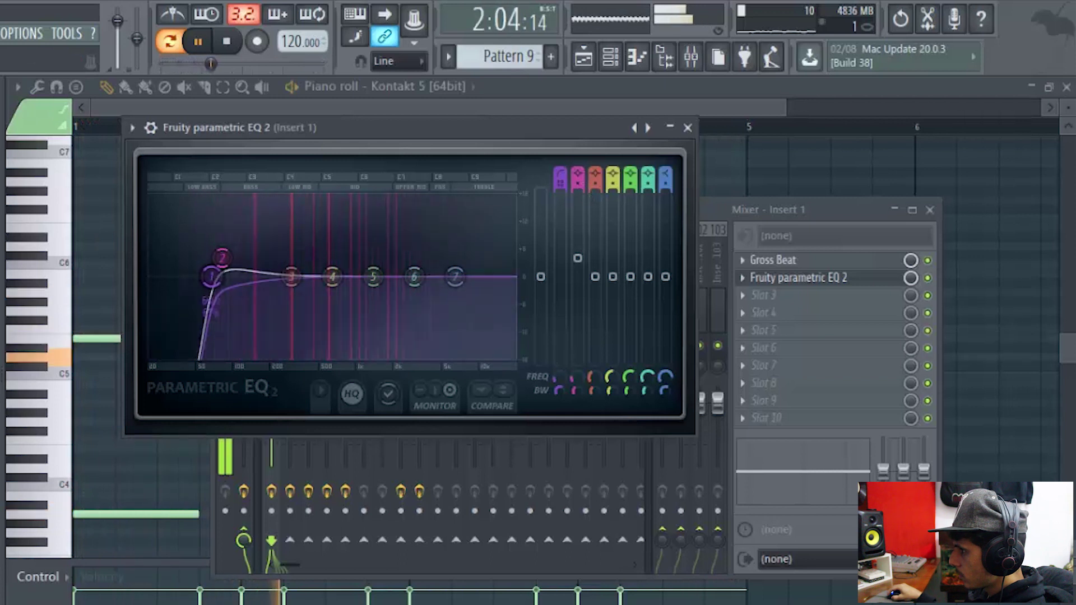
pyautogui.click(687, 128)
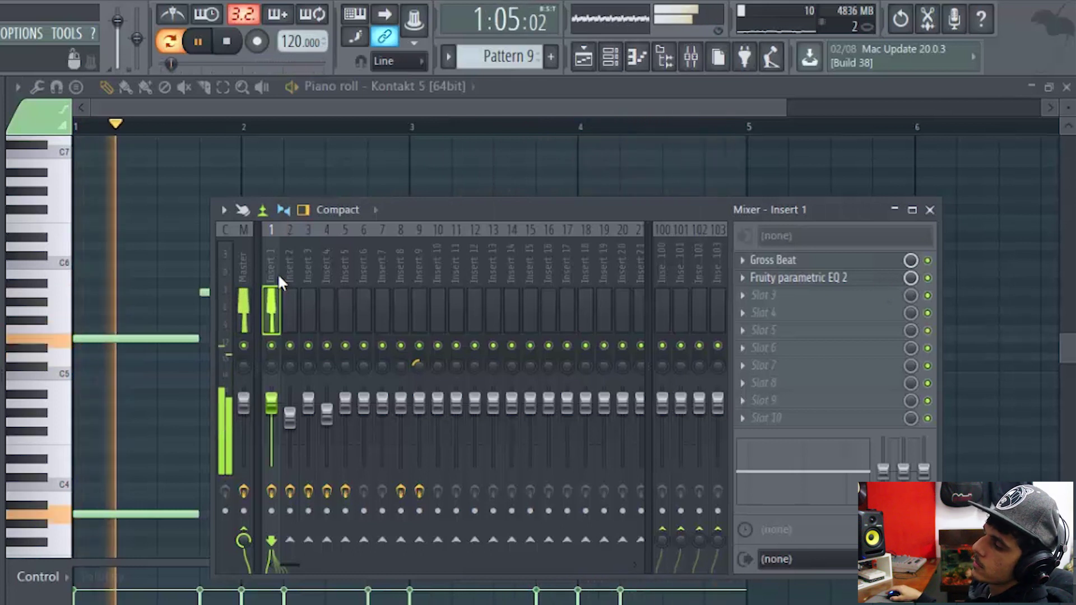
# Step: Draw two consecutive two-bar A5 notes across bars 1 to 4 in the DUNE 2 channel's piano roll and audition them
pyautogui.click(610, 57)
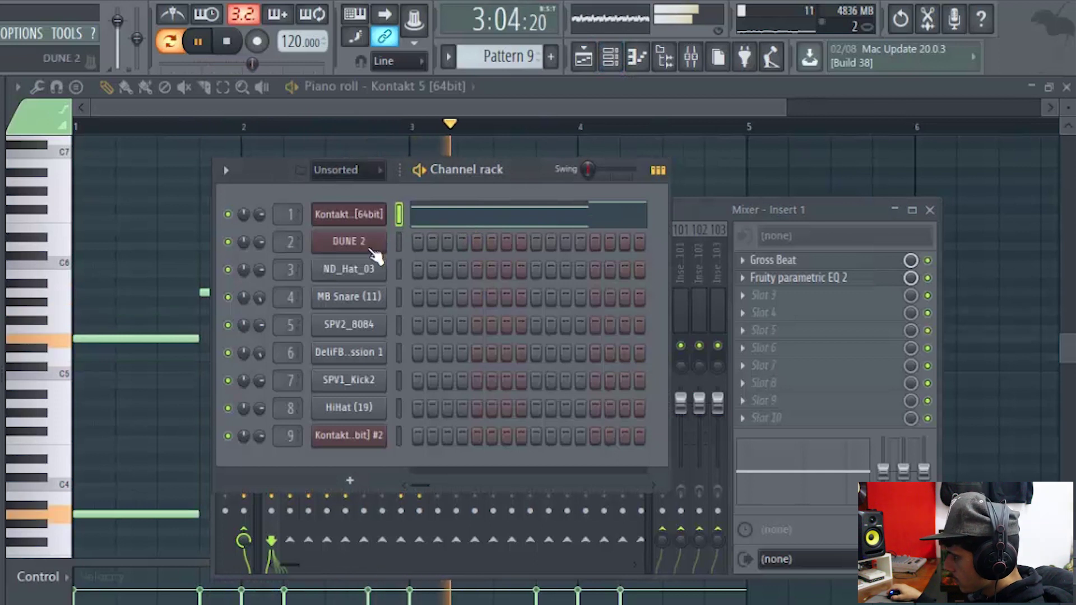
pyautogui.press('space')
pyautogui.rightClick(371, 250)
pyautogui.click(404, 242)
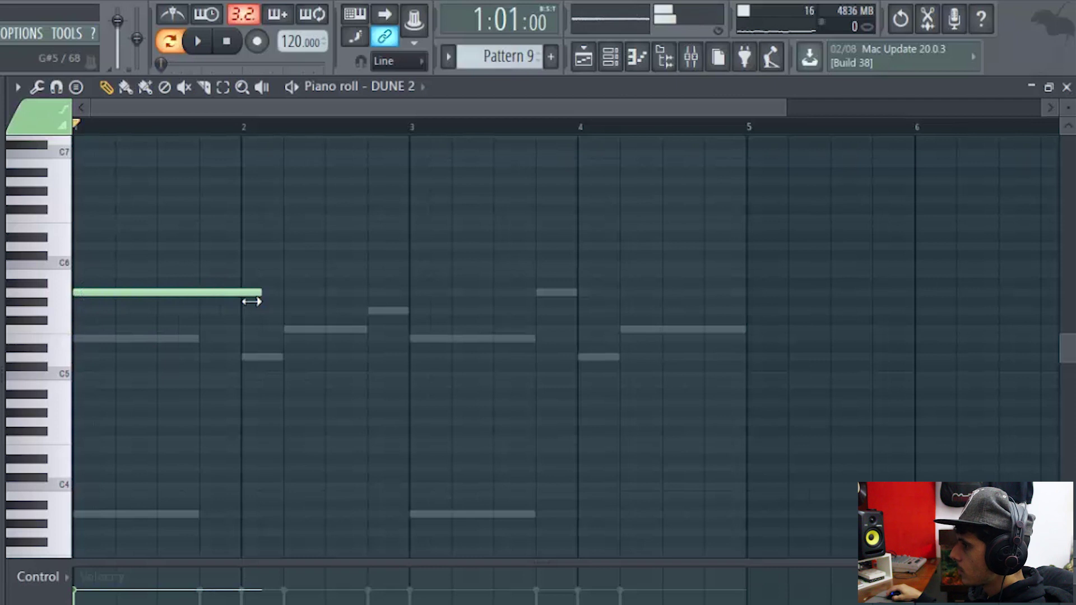
pyautogui.click(247, 297)
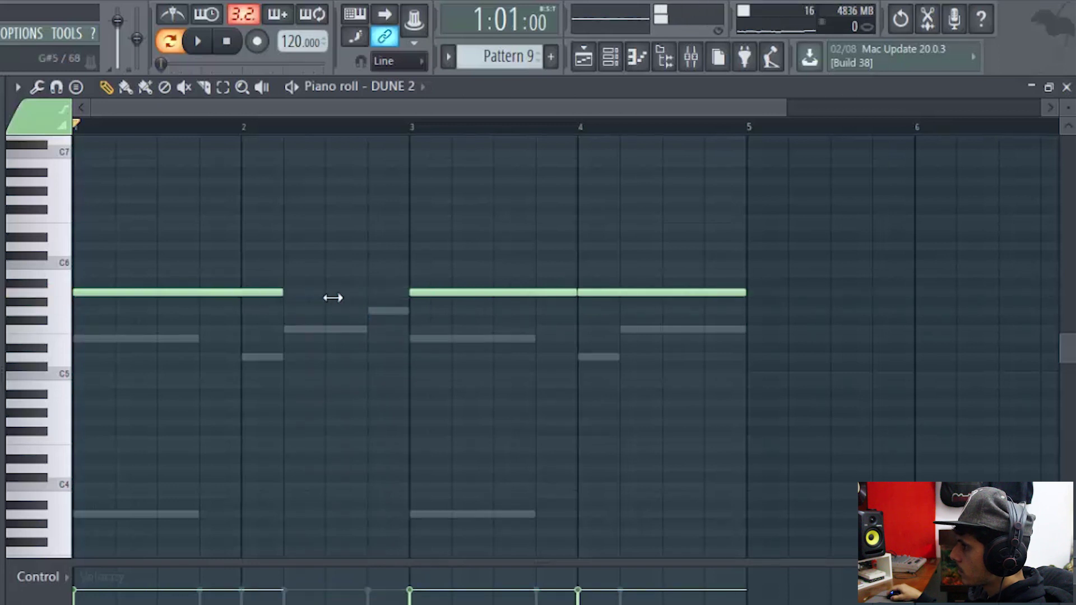
pyautogui.rightClick(622, 296)
pyautogui.press('space')
pyautogui.moveTo(577, 292); pyautogui.dragTo(745, 296)
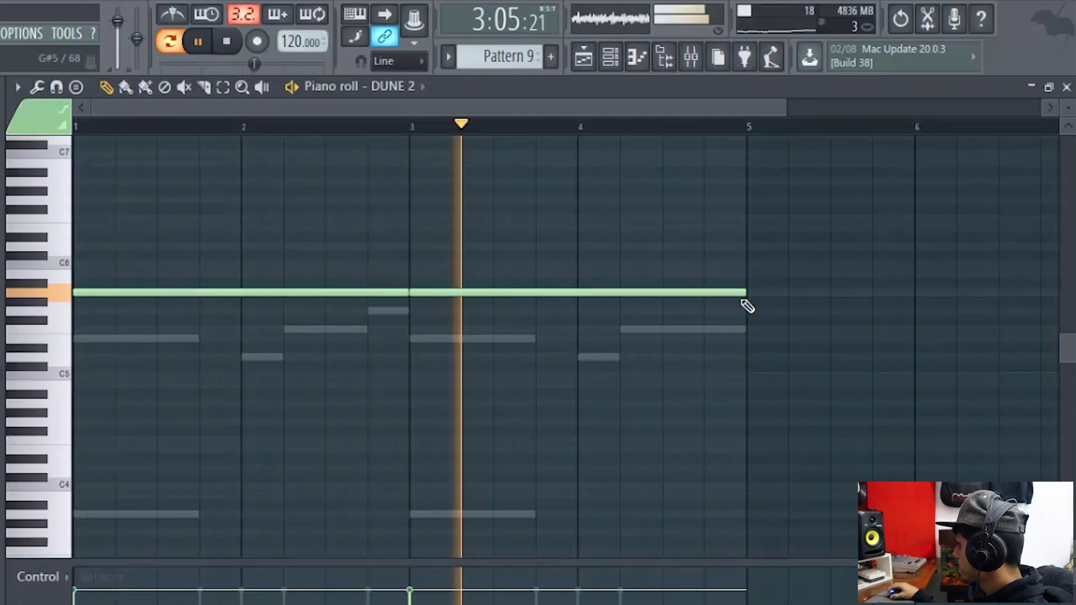
pyautogui.press('space')
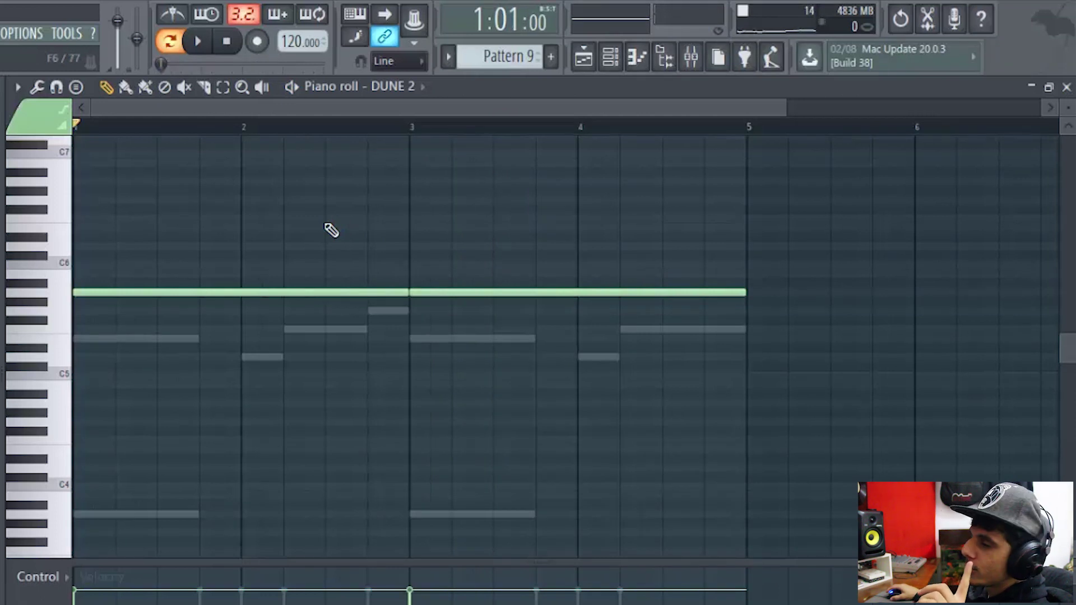
# Step: Draw three consecutive half-beat C5 notes at the start of bar 1 in the ND_Hat_03 channel's piano roll and audition them
pyautogui.click(613, 59)
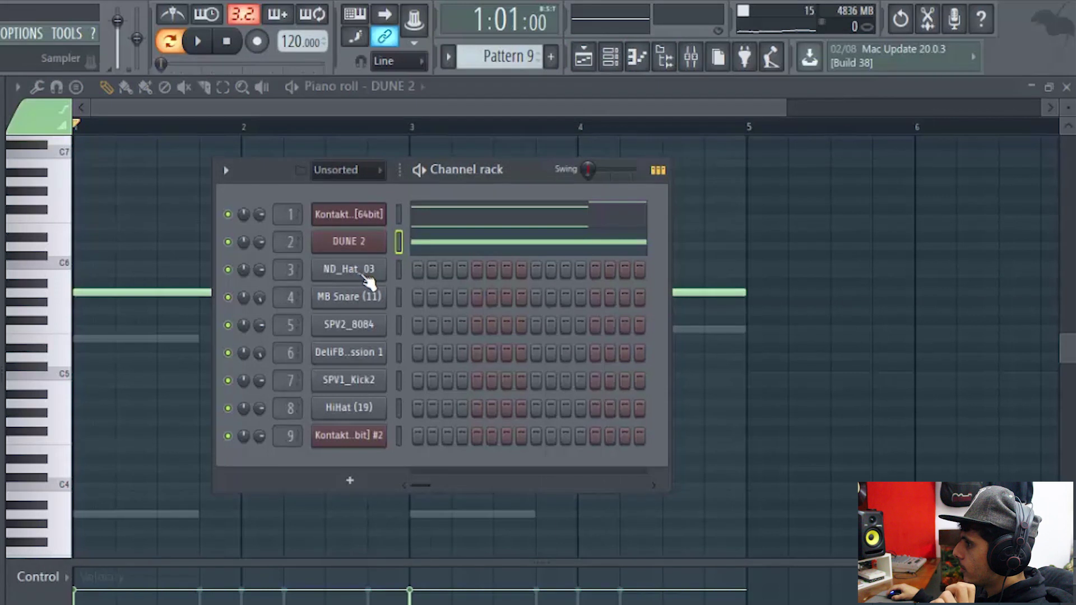
pyautogui.rightClick(366, 275)
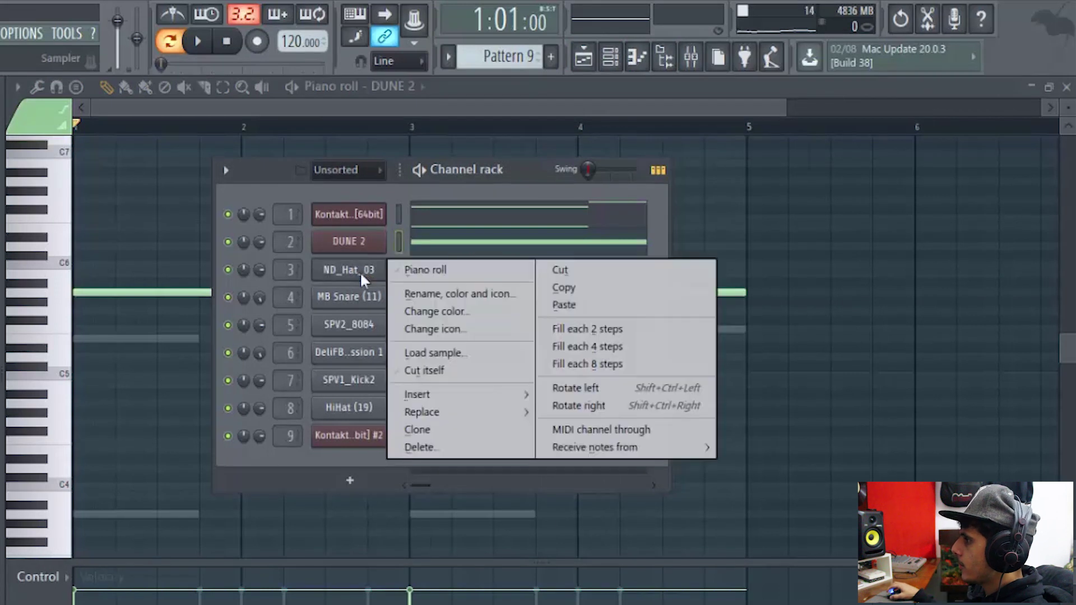
pyautogui.click(416, 272)
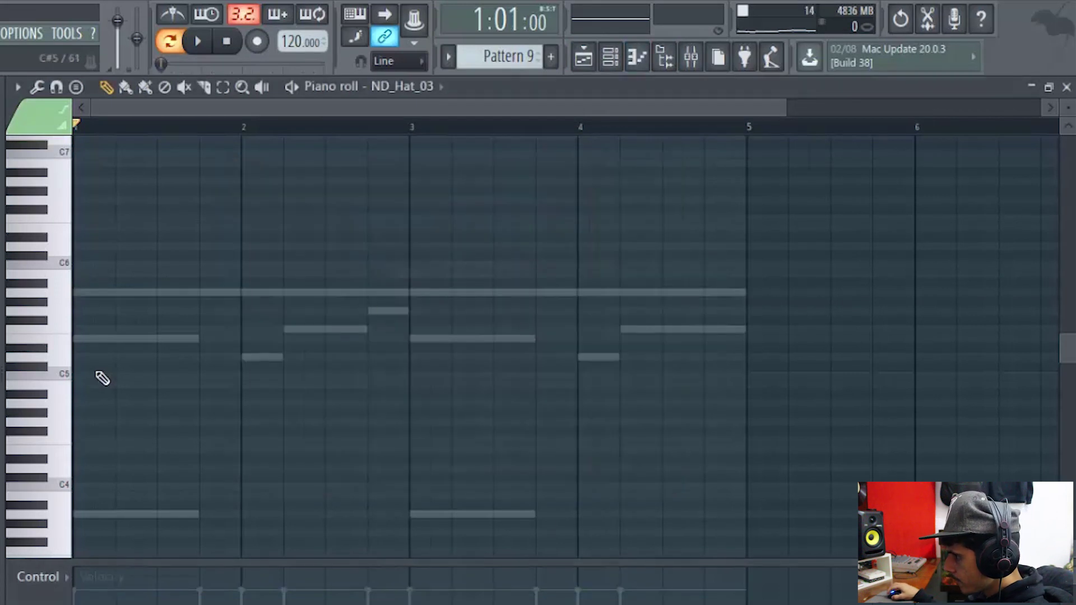
pyautogui.click(78, 376)
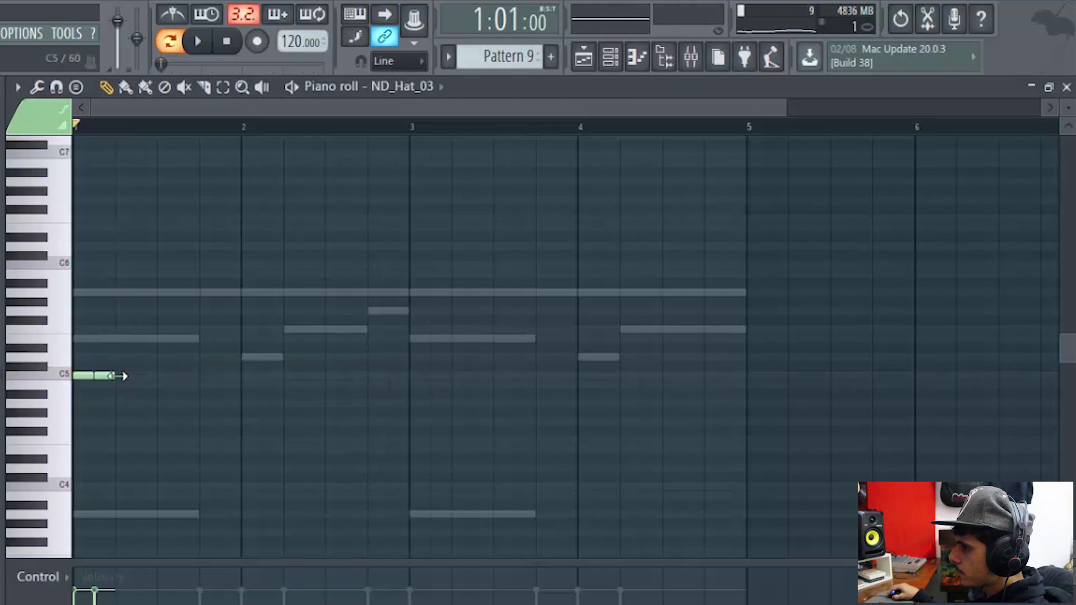
pyautogui.press('space')
pyautogui.press('space')
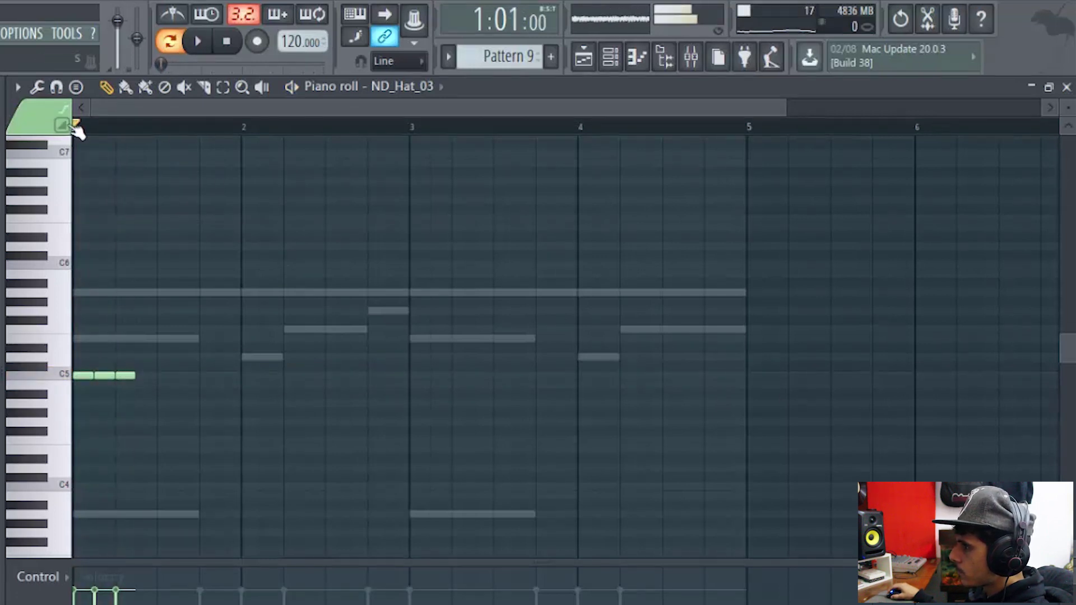
pyautogui.scroll(2, 81, 132)
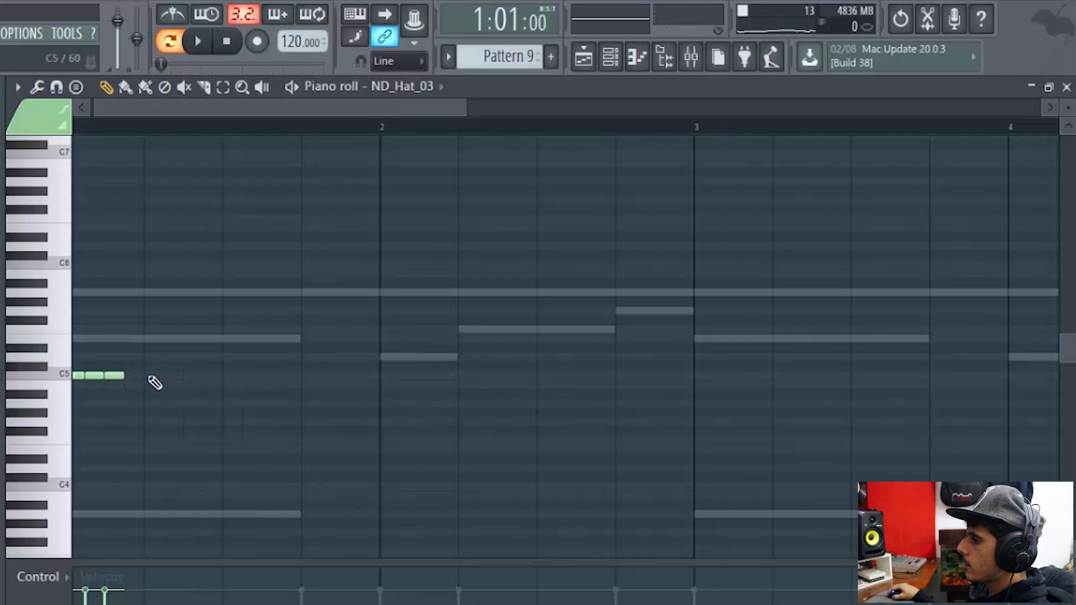
# Step: Add four spaced C5 hat notes through the rest of bar 1 and three consecutive ones at the start of bar 2, checking with playback
pyautogui.click(191, 376)
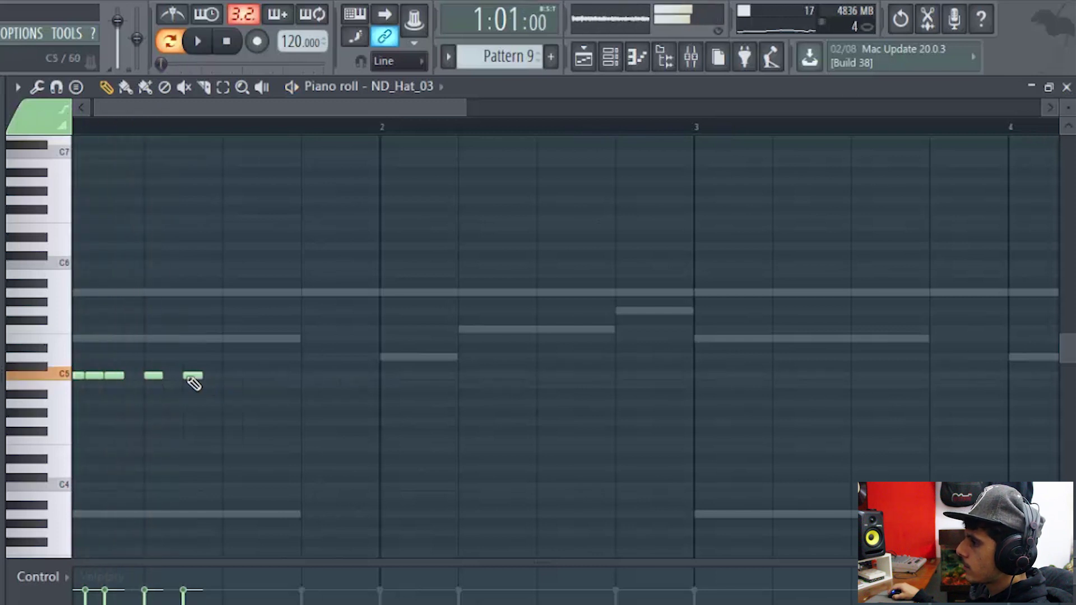
pyautogui.click(310, 376)
pyautogui.click(349, 375)
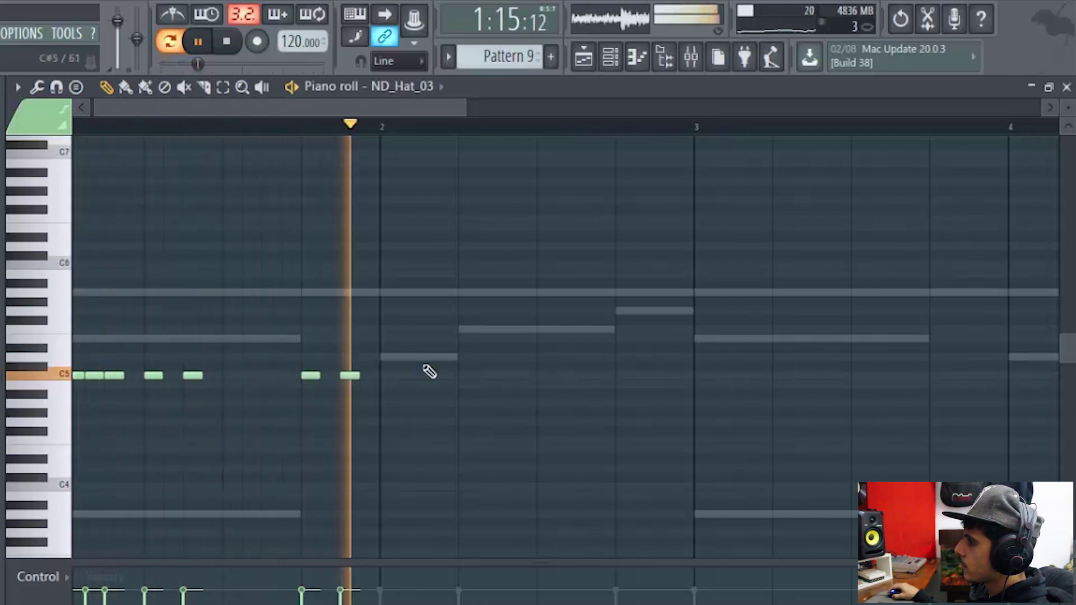
pyautogui.click(389, 376)
pyautogui.click(428, 376)
pyautogui.press('space')
pyautogui.press('space')
pyautogui.click(409, 376)
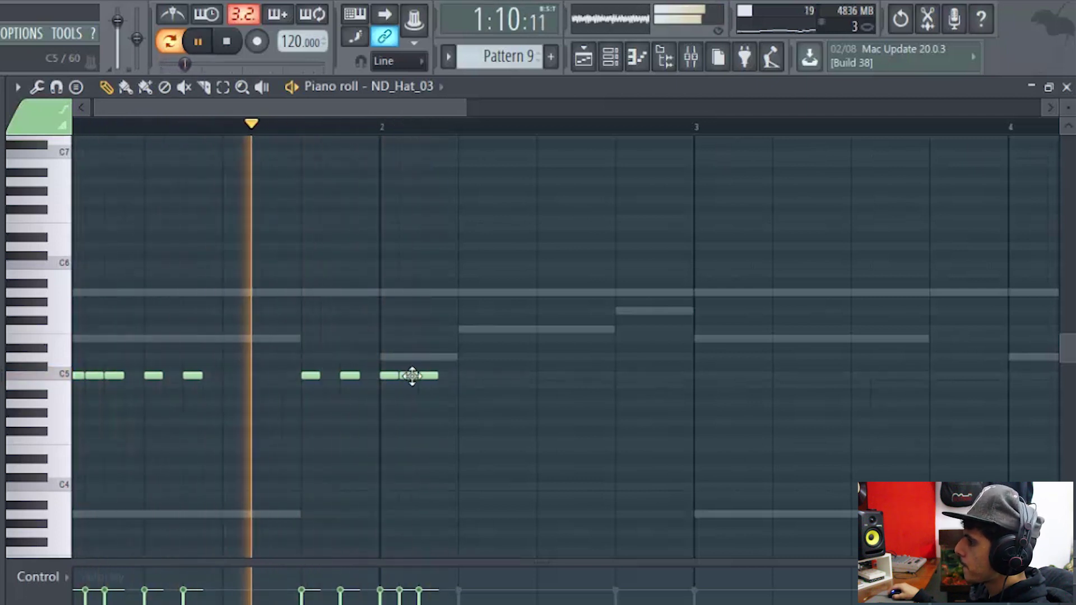
# Step: Complete bar 2 of the hat pattern with four C5 notes on alternate half-beats, ending in three consecutive ones
pyautogui.click(468, 376)
pyautogui.click(507, 375)
pyautogui.click(546, 376)
pyautogui.click(586, 376)
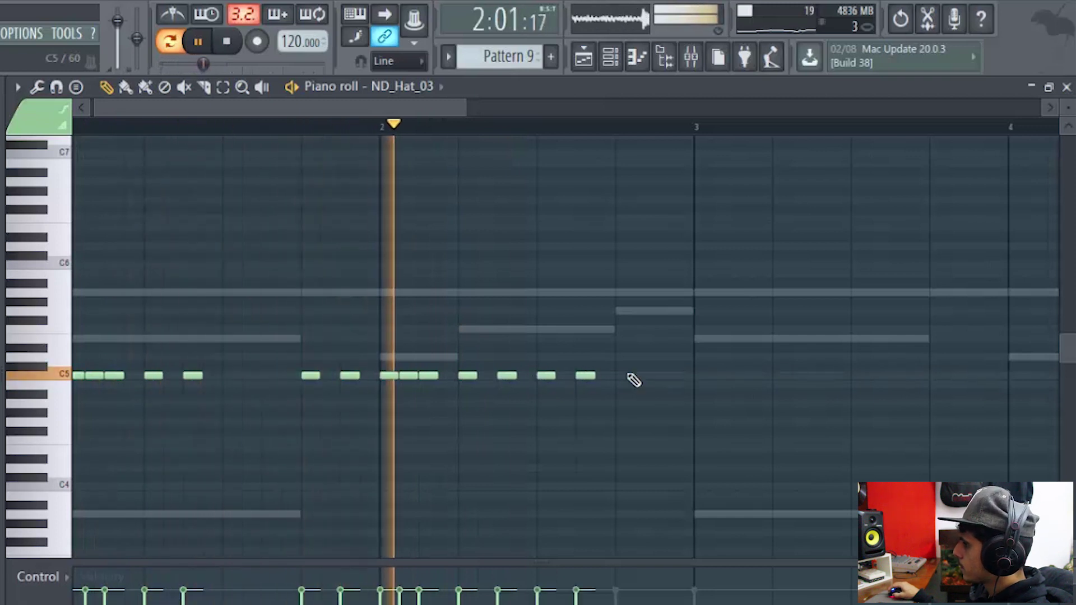
pyautogui.click(625, 376)
pyautogui.click(646, 376)
pyautogui.click(665, 376)
pyautogui.press('space')
# Step: Duplicate the two-bar hat pattern into bars 3 and 4, and fill the gap in bar 3 with extra C5 notes
pyautogui.hotkey('ctrl', 'a')
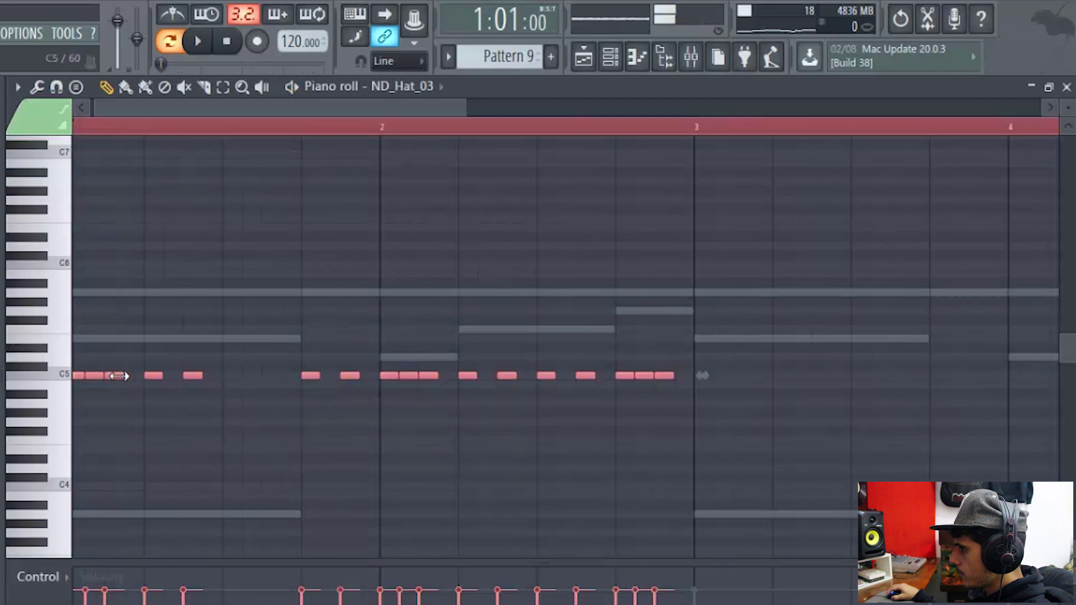
pyautogui.moveTo(114, 376); pyautogui.dragTo(877, 382)
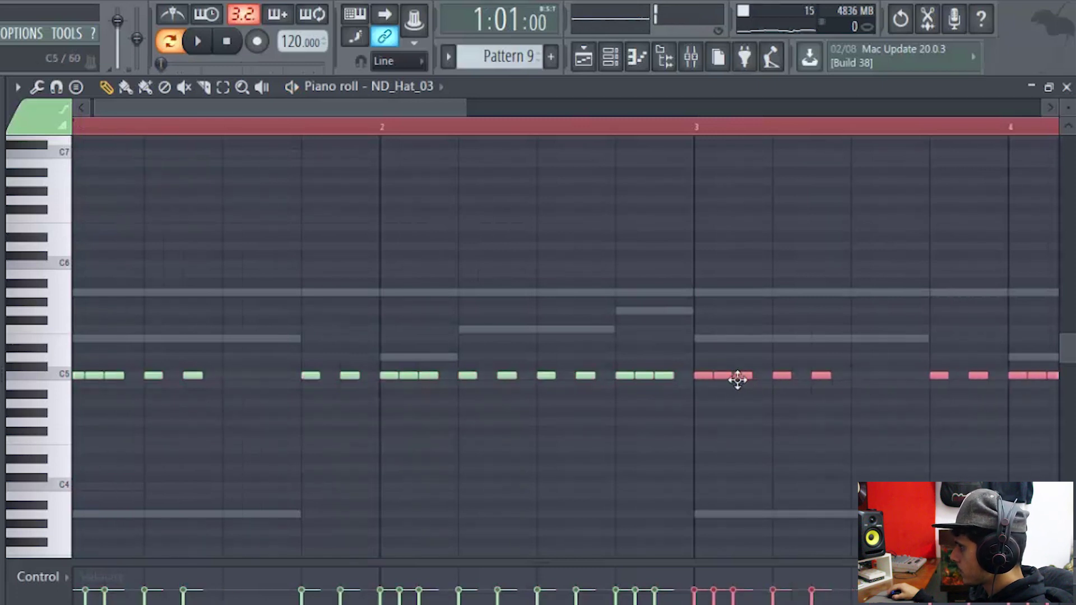
pyautogui.scroll(-3, 518, 151)
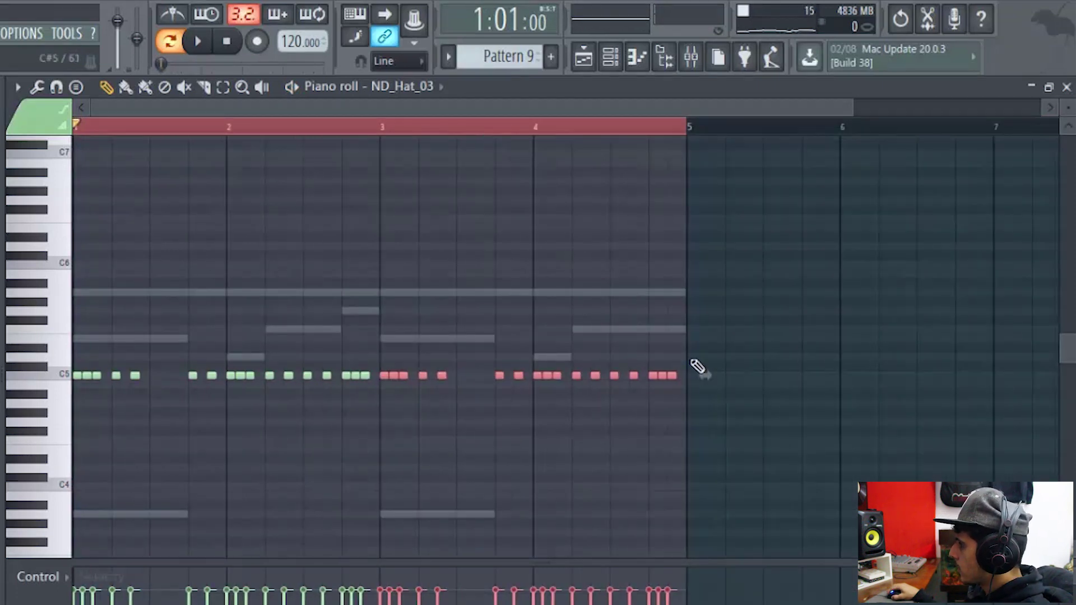
pyautogui.click(461, 375)
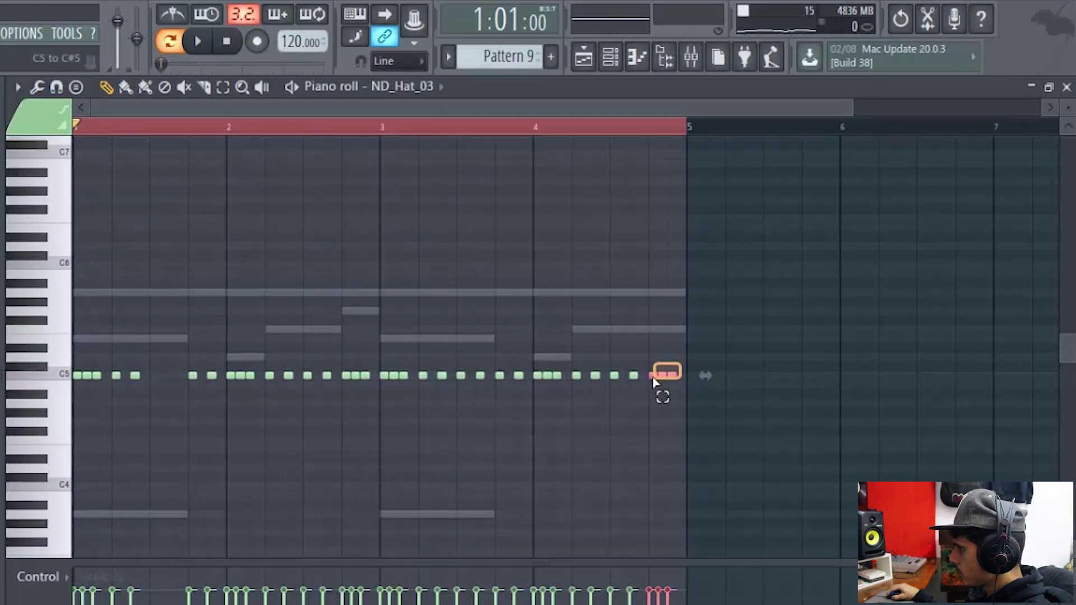
# Step: Lower the last three hat notes of bar 4 to A4 and play back the pattern
pyautogui.press('space')
pyautogui.hotkey('shift', 'Down')
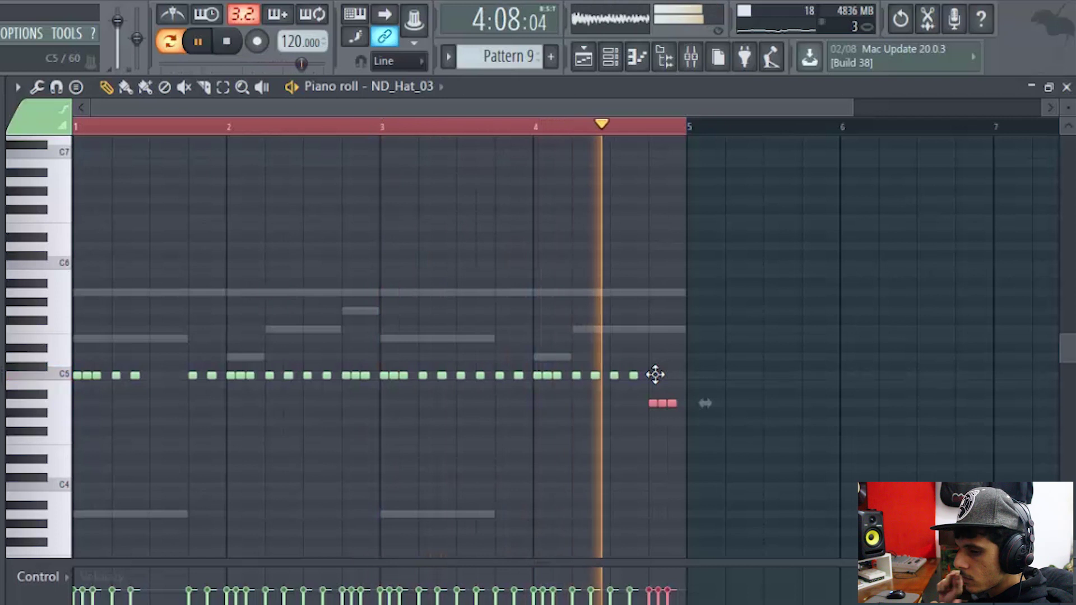
pyautogui.press('space')
# Step: Place a C5 snare hit on the third beat of each of the four bars in the MB Snare (11) piano roll during playback
pyautogui.click(635, 57)
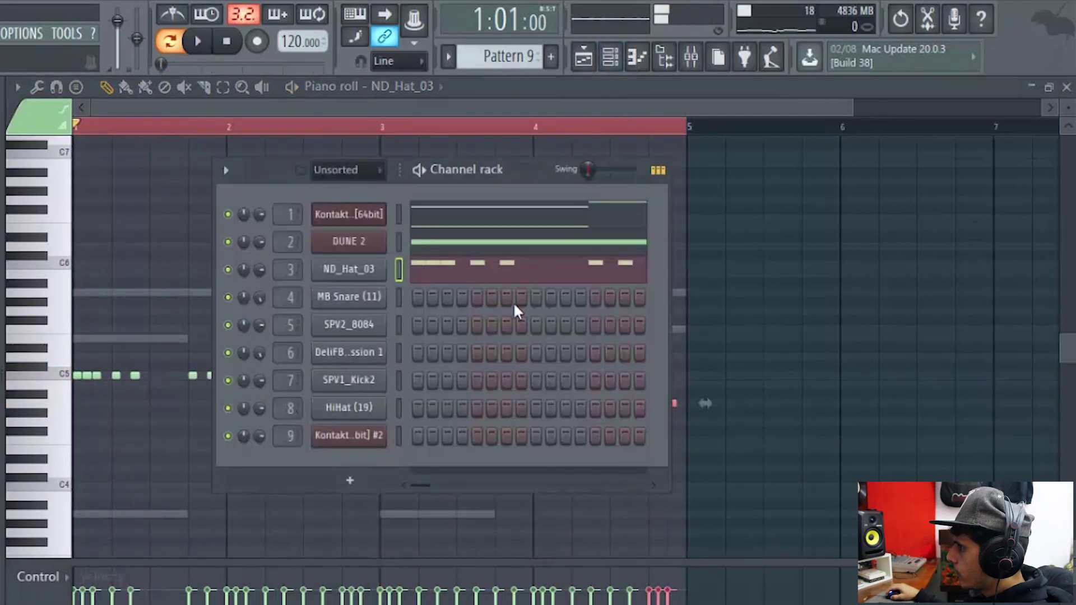
pyautogui.rightClick(370, 296)
pyautogui.click(392, 296)
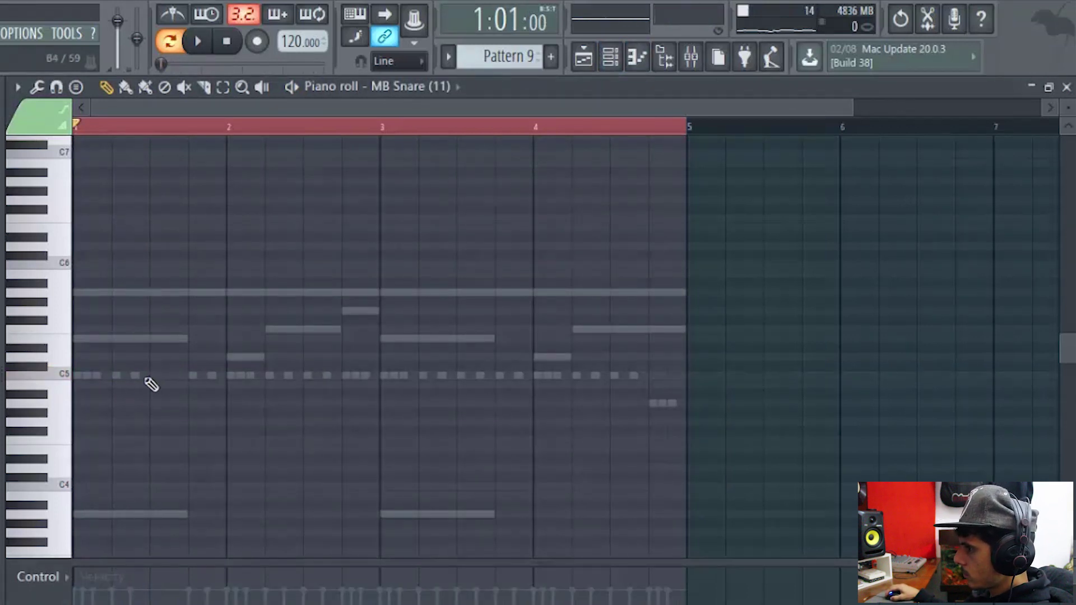
pyautogui.press('space')
pyautogui.click(303, 375)
pyautogui.click(462, 376)
pyautogui.click(613, 375)
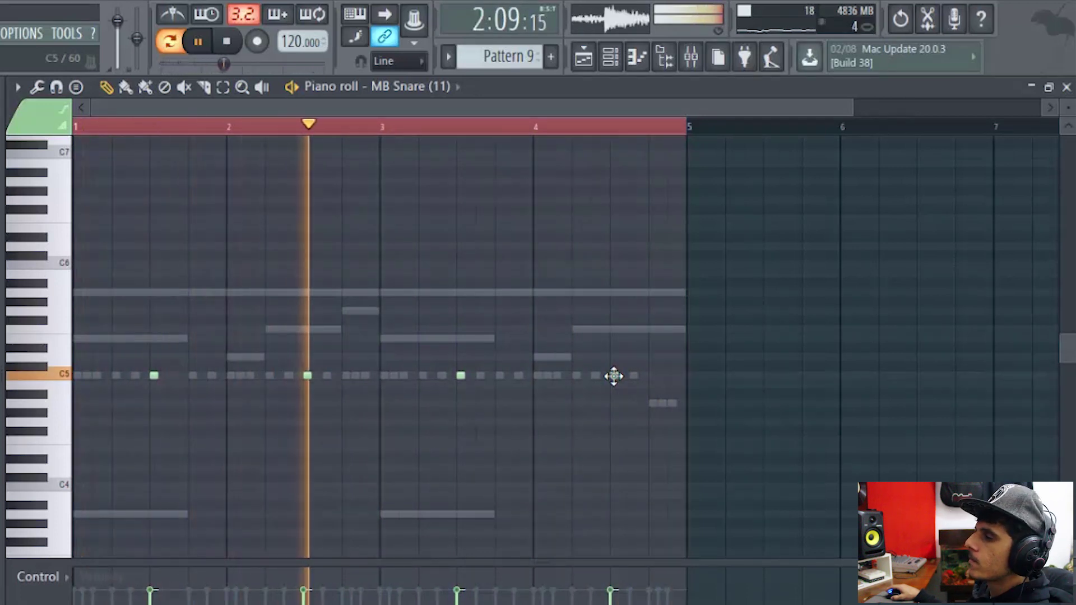
# Step: Draw a two-beat note at the start of bar 1 in the SPV2_8084 piano roll, lower it to A4 and audition it
pyautogui.click(617, 63)
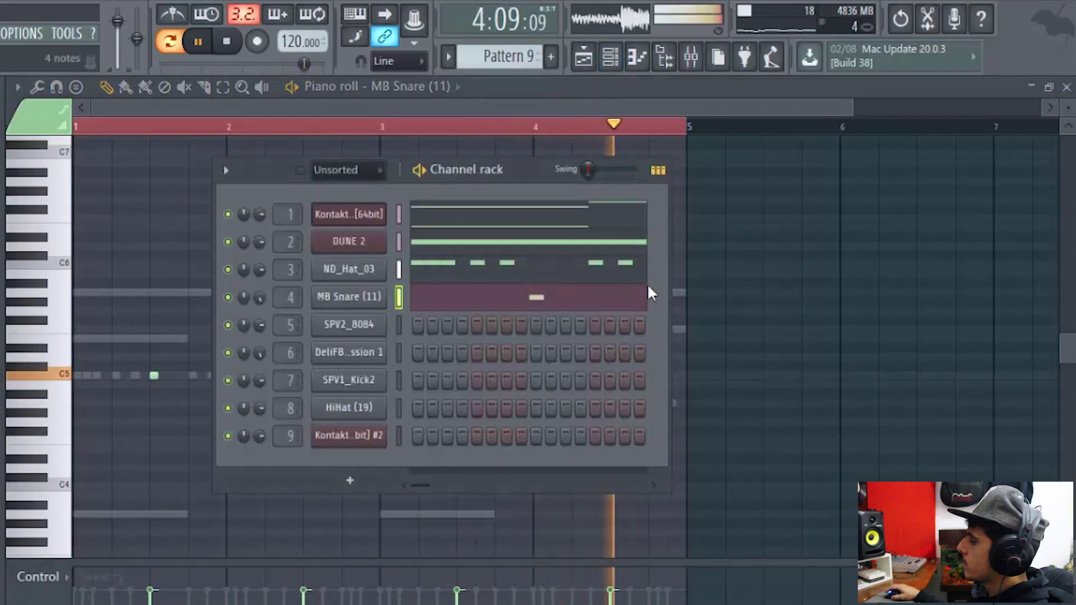
pyautogui.rightClick(388, 335)
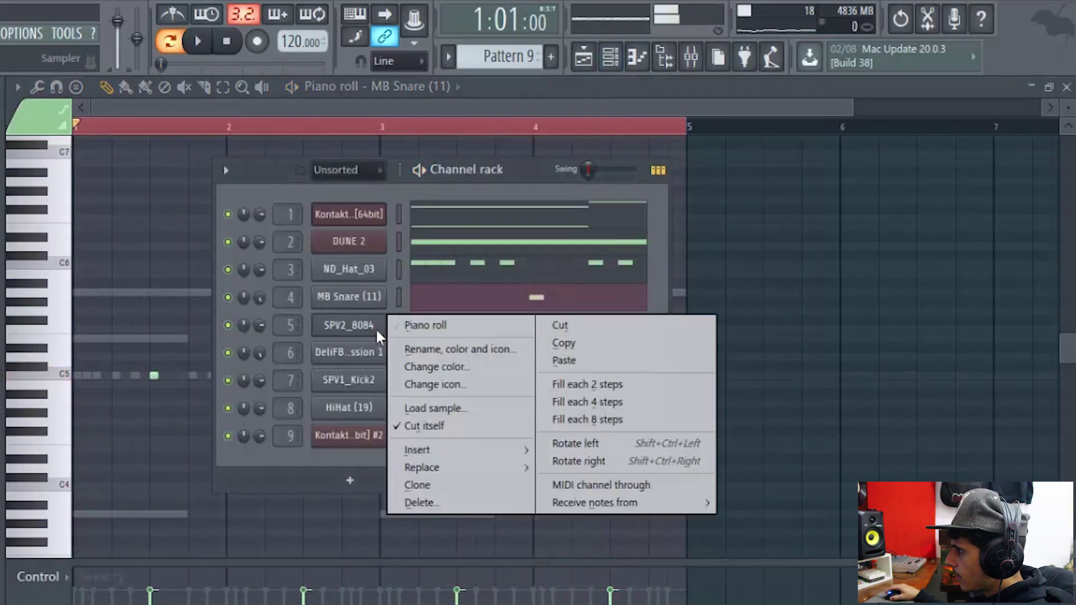
pyautogui.click(403, 328)
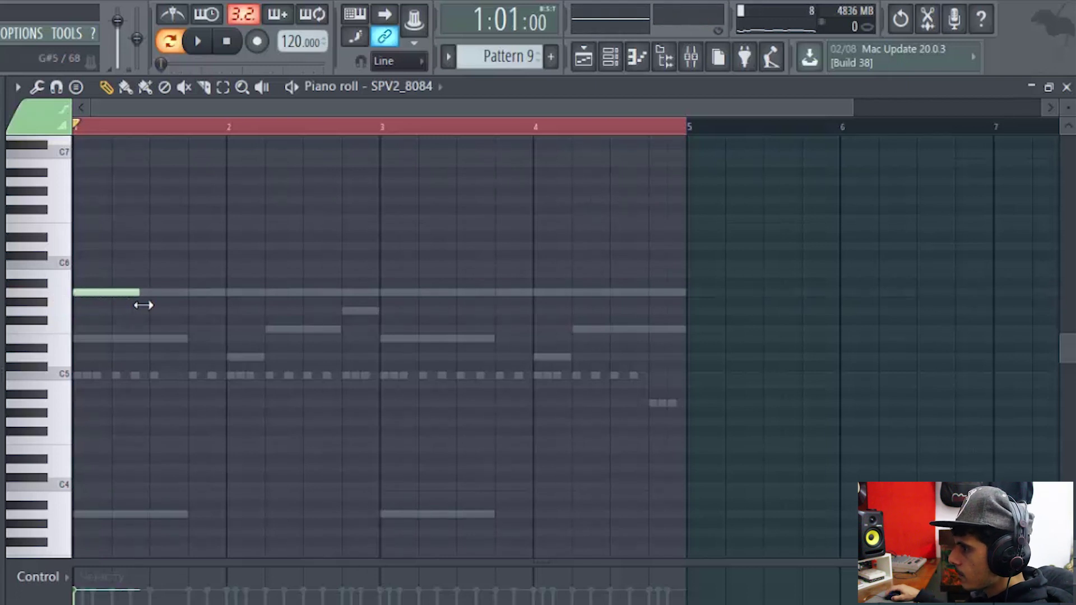
pyautogui.scroll(10, 182, 296)
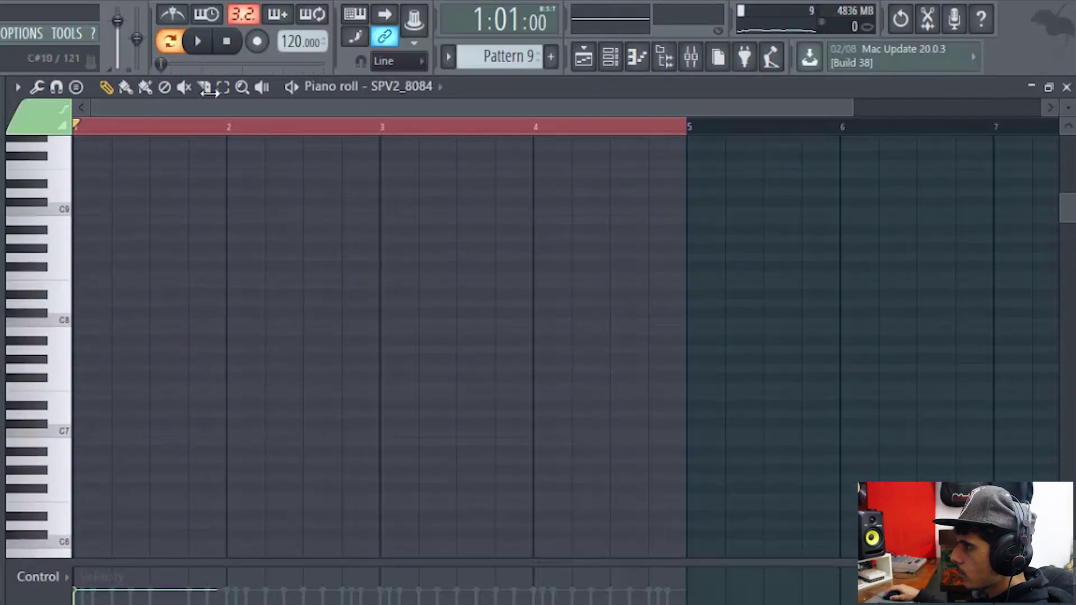
pyautogui.scroll(-4, 179, 446)
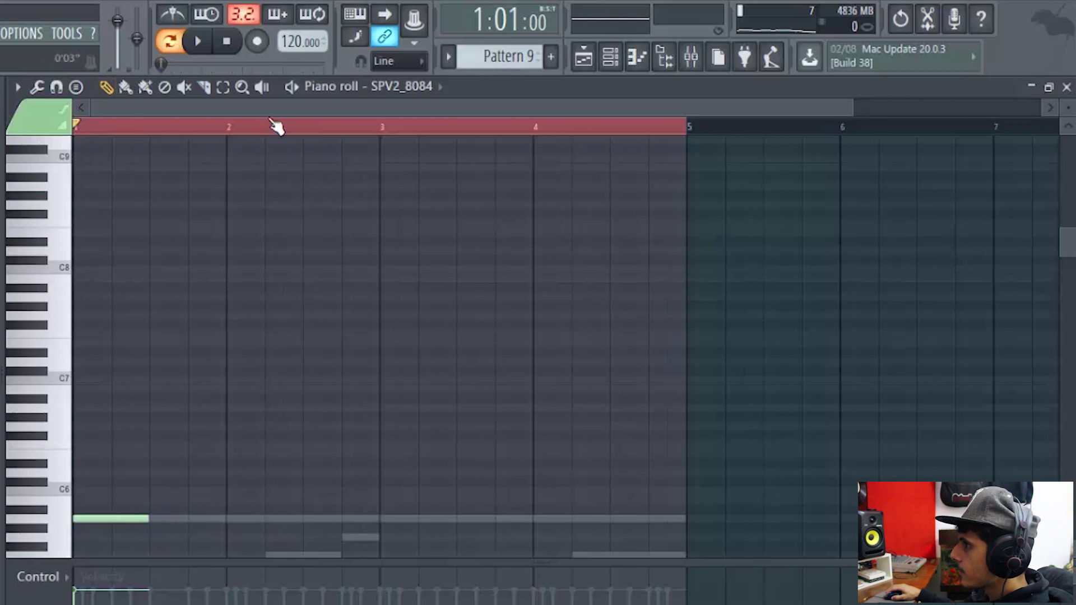
pyautogui.scroll(-3, 216, 311)
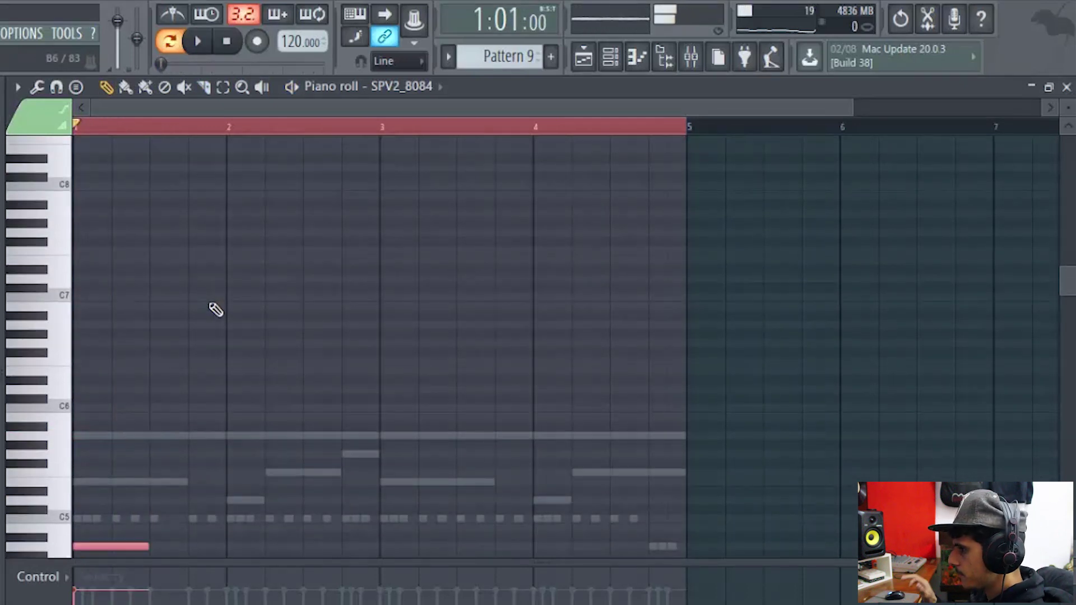
pyautogui.press('space')
pyautogui.scroll(-2, 226, 310)
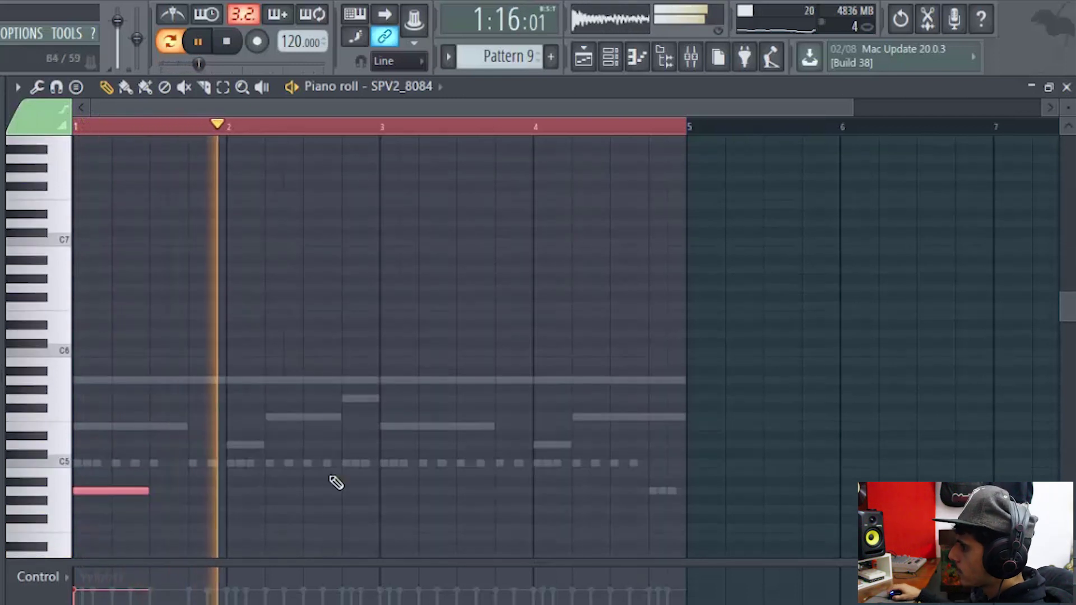
# Step: Add a second A4 808 note on beat 2 of bar 2, trim it to one beat and check it with playback
pyautogui.press('space')
pyautogui.click(233, 492)
pyautogui.moveTo(312, 492); pyautogui.dragTo(273, 492)
pyautogui.press('space')
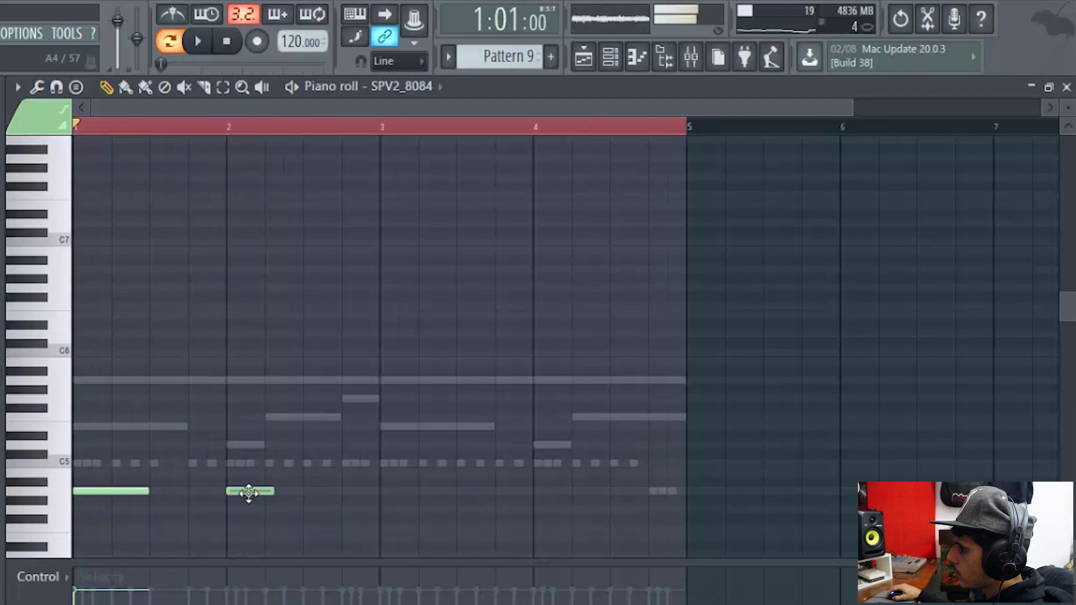
pyautogui.click(271, 493)
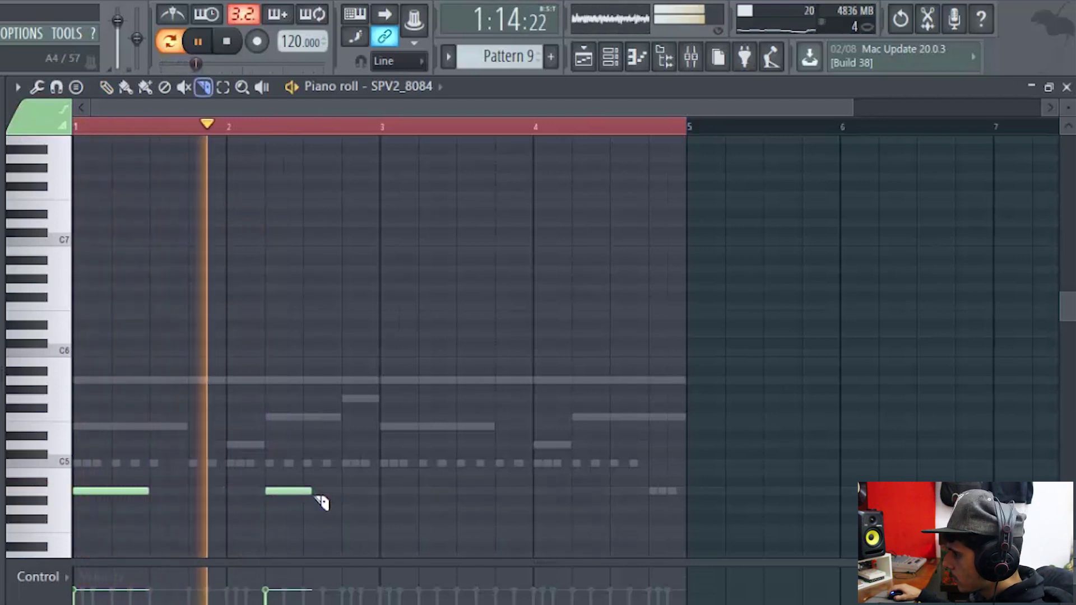
pyautogui.press('space')
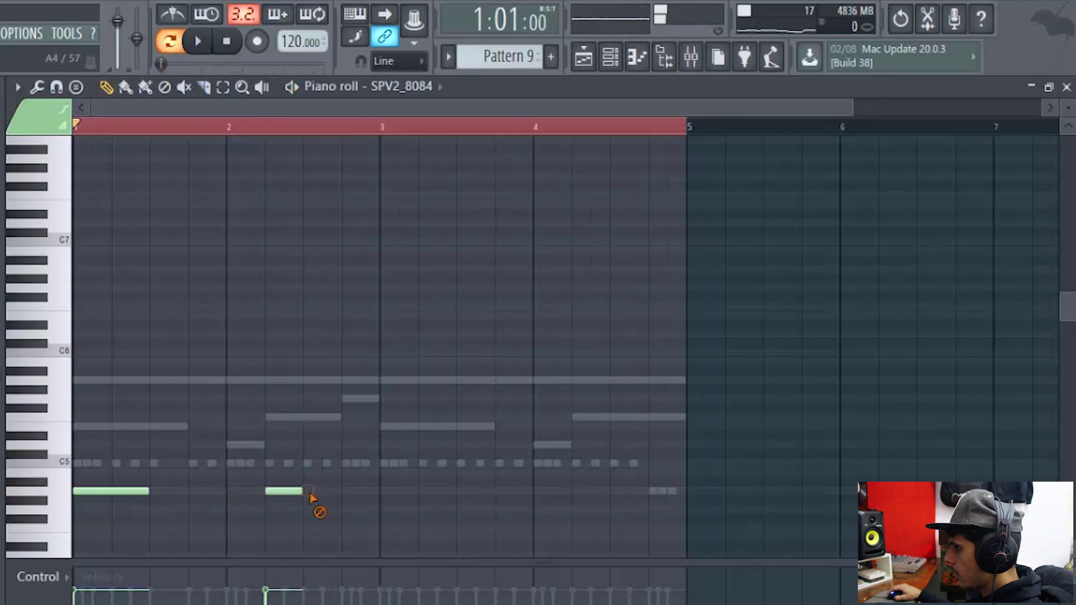
# Step: Add an A#4 808 note in the second half of bar 2, positioned to last one and a half beats up to bar 3
pyautogui.press('space')
pyautogui.click(311, 482)
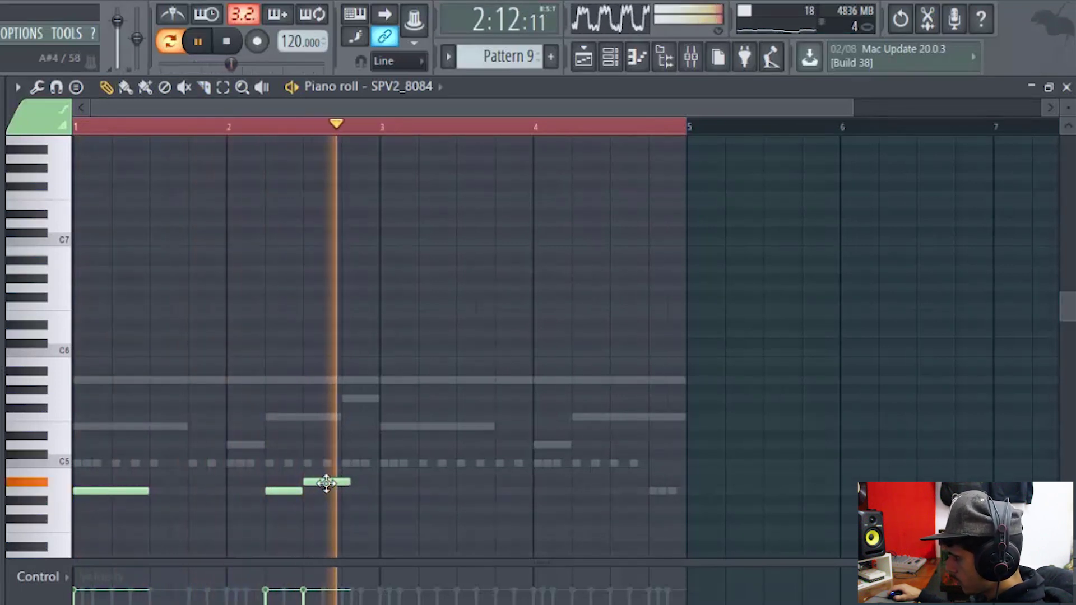
pyautogui.moveTo(364, 484); pyautogui.dragTo(386, 470)
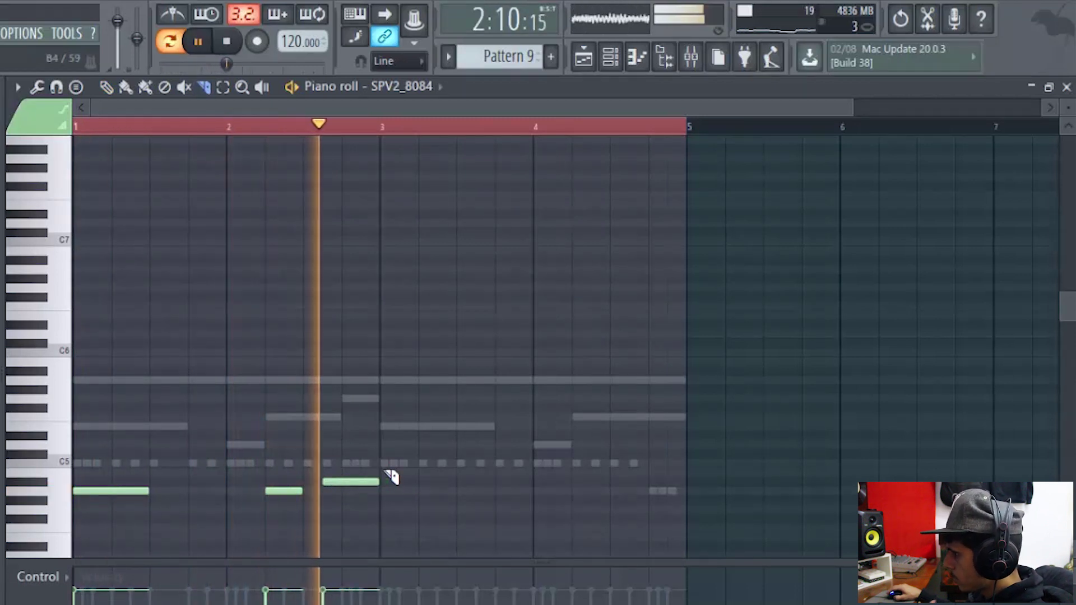
pyautogui.press('space')
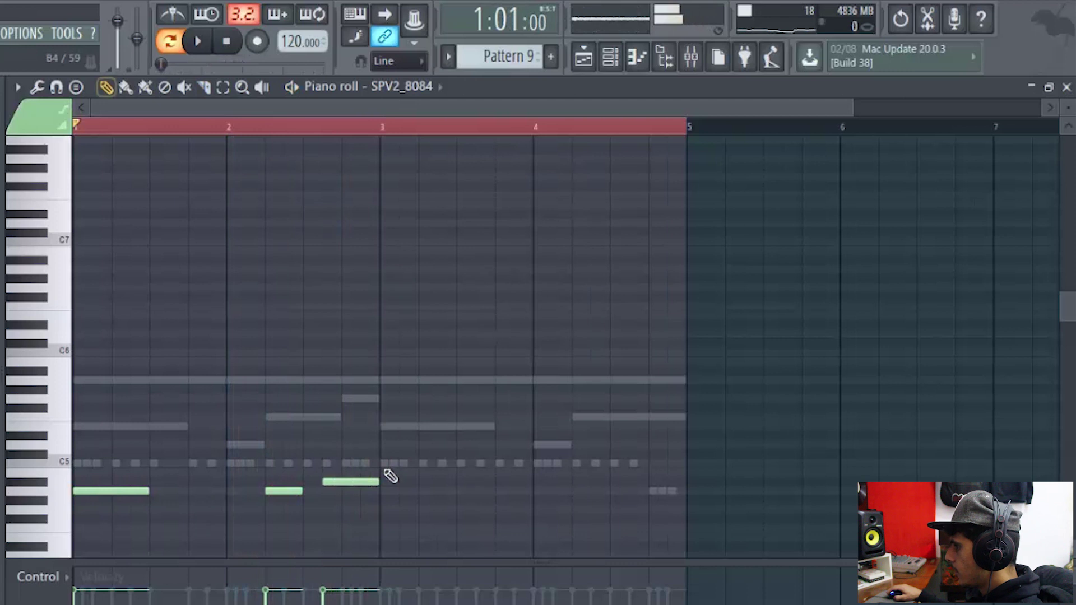
# Step: Add a half-beat F5 808 note at the start of bar 3, followed directly by an A#4 note one and a half beats long
pyautogui.moveTo(1068, 104); pyautogui.dragTo(1068, 120)
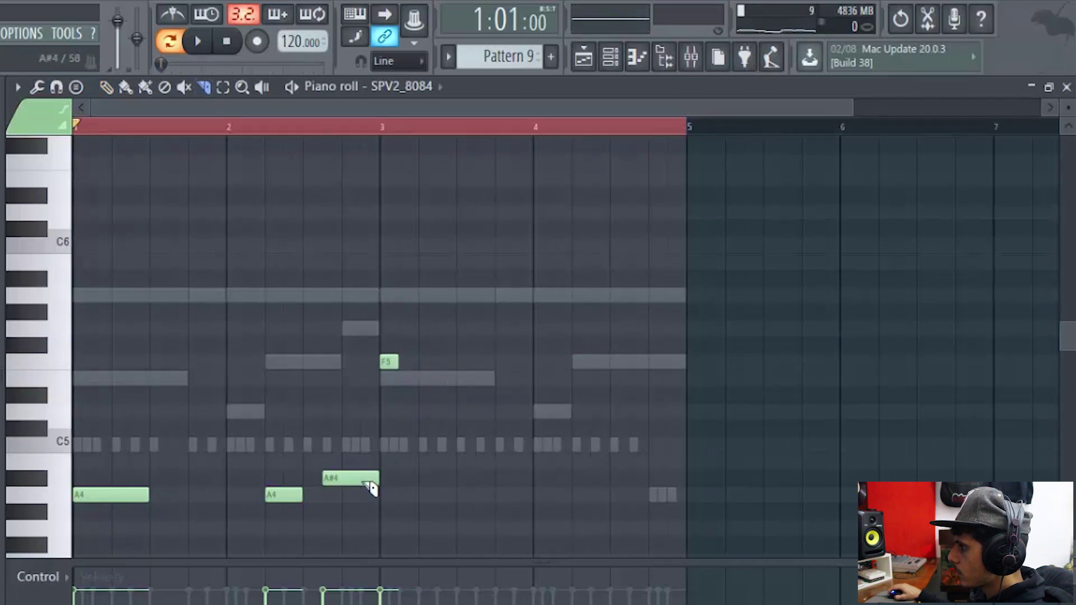
pyautogui.click(401, 478)
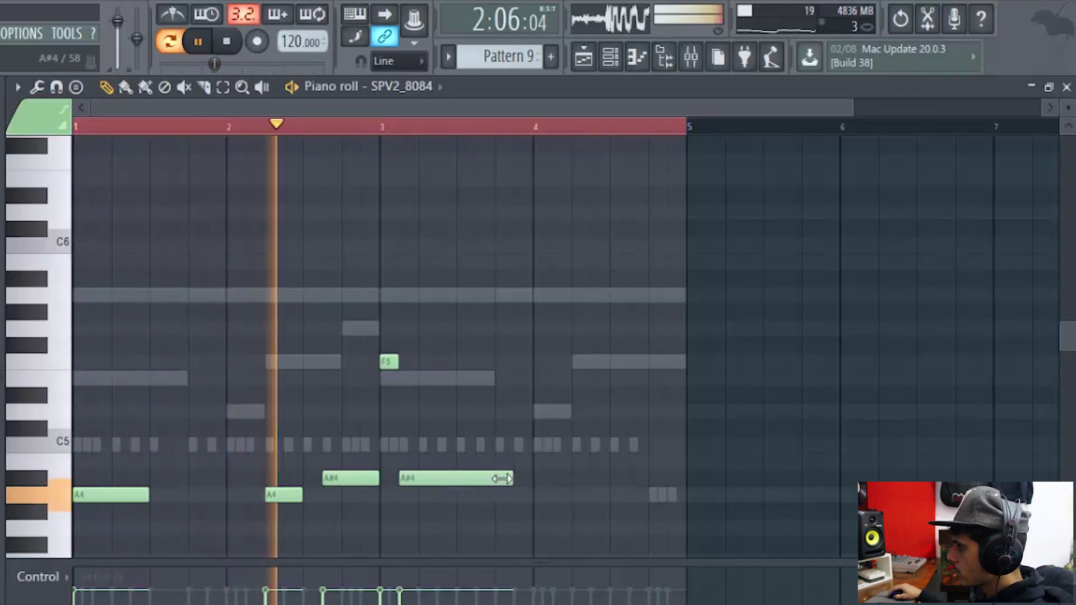
pyautogui.moveTo(449, 481)
pyautogui.mouseDown()
pyautogui.moveTo(530, 477)
pyautogui.moveTo(456, 479)
pyautogui.mouseUp()
# Step: Add a one-beat D5 808 note starting half a beat into bar 4 while the pattern plays
pyautogui.press('space')
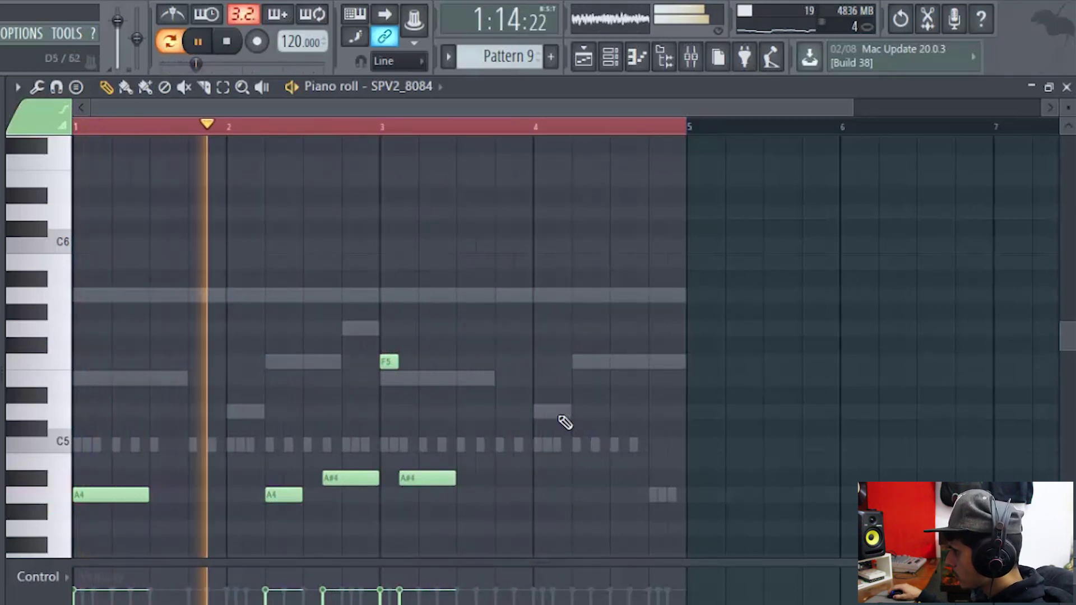
pyautogui.click(558, 415)
pyautogui.moveTo(607, 412); pyautogui.dragTo(589, 411)
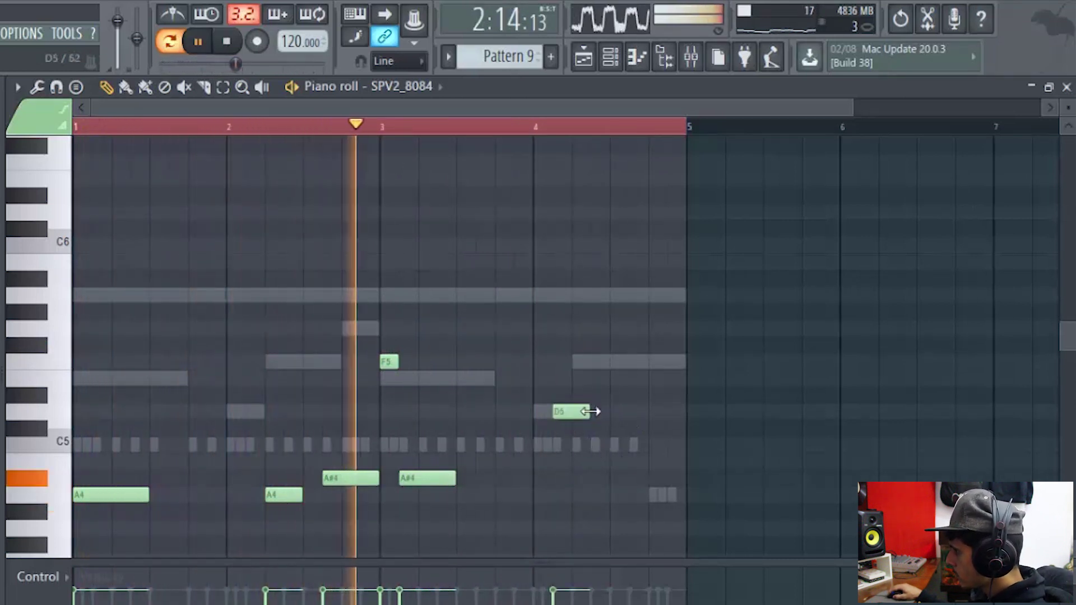
# Step: Add an A4 808 note filling the last one and a half beats of bar 4
pyautogui.click(654, 496)
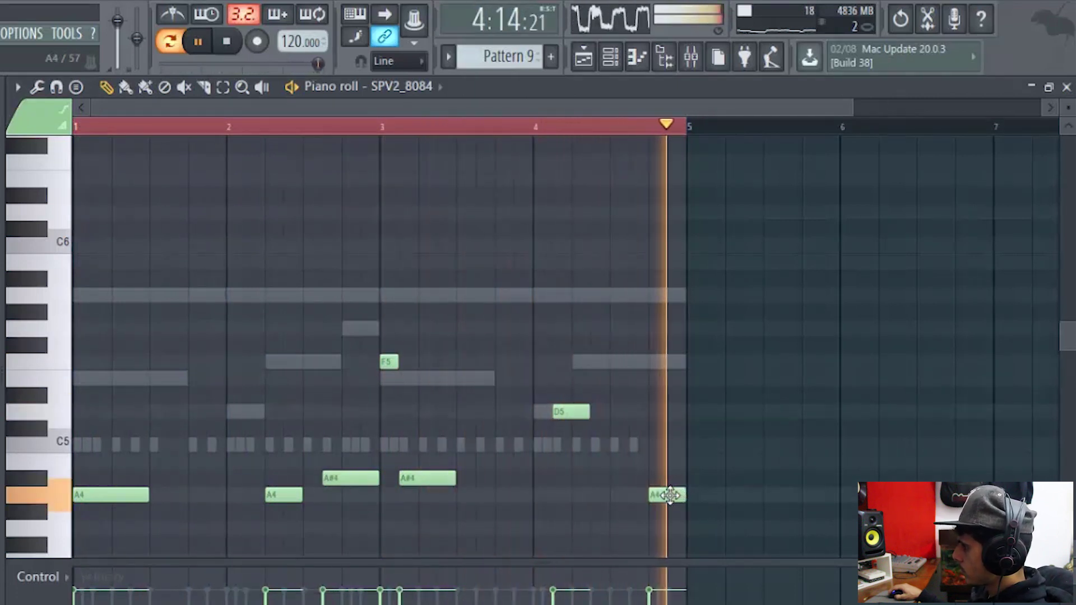
pyautogui.moveTo(656, 496); pyautogui.dragTo(680, 496)
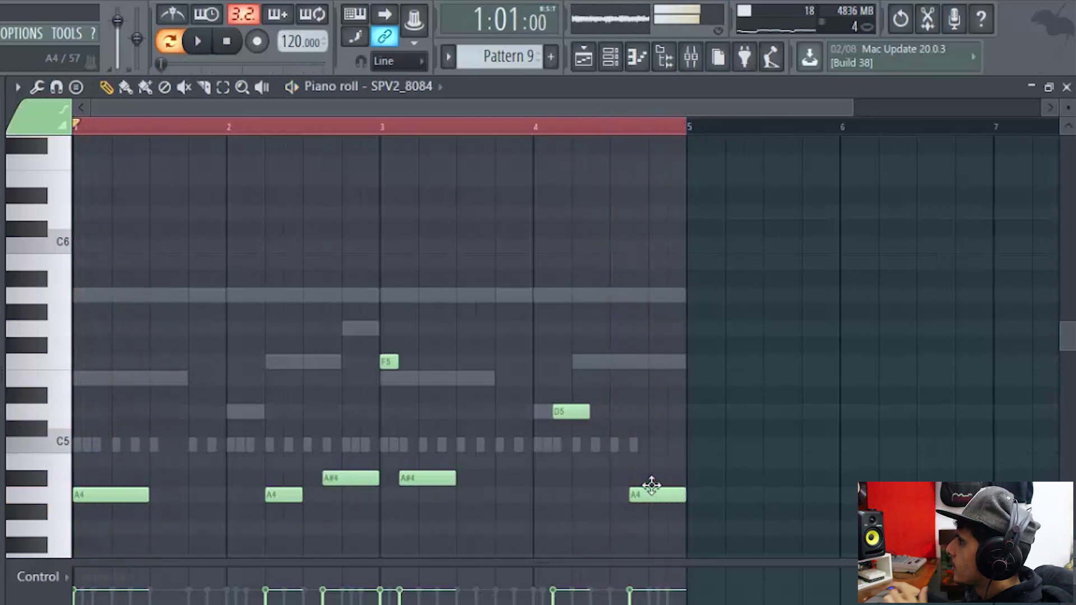
# Step: Add half-beat SPV1_Kick2 notes matching the pitch and start of every 808 note, and check them with playback
pyautogui.click(614, 61)
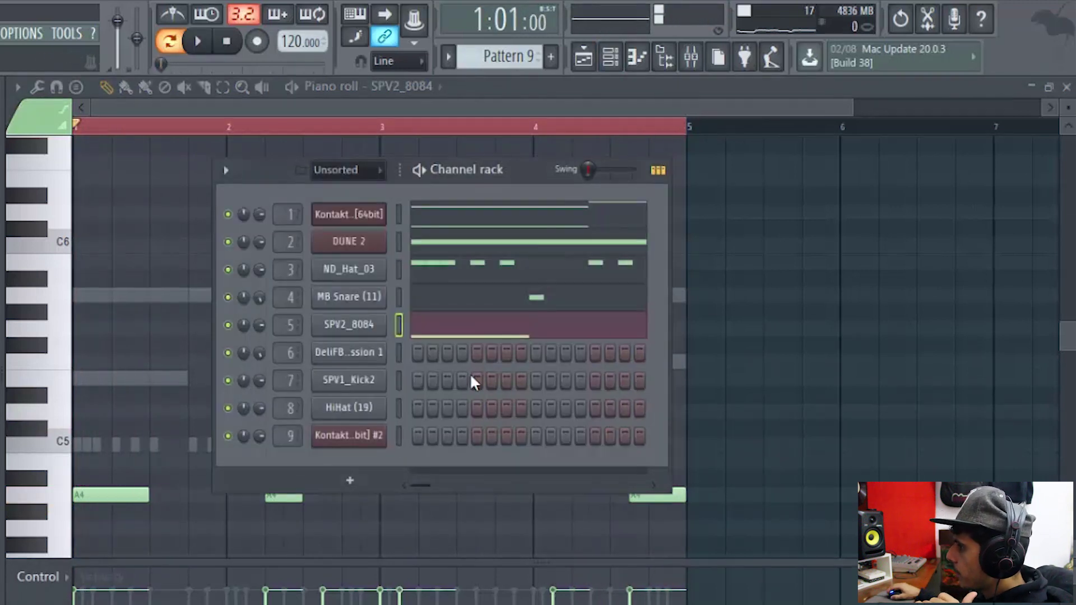
pyautogui.rightClick(369, 382)
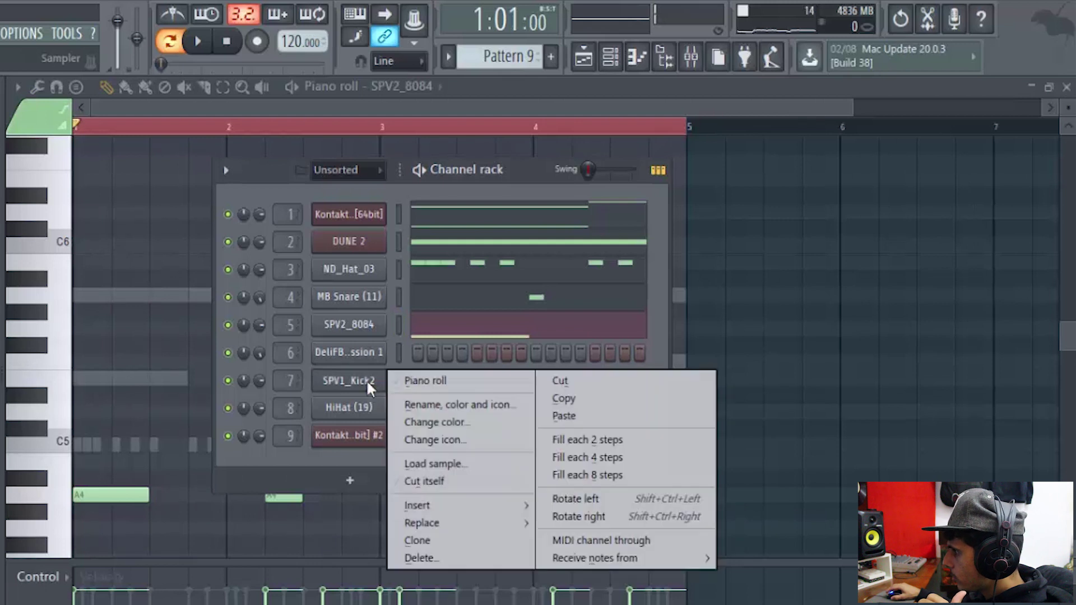
pyautogui.click(427, 382)
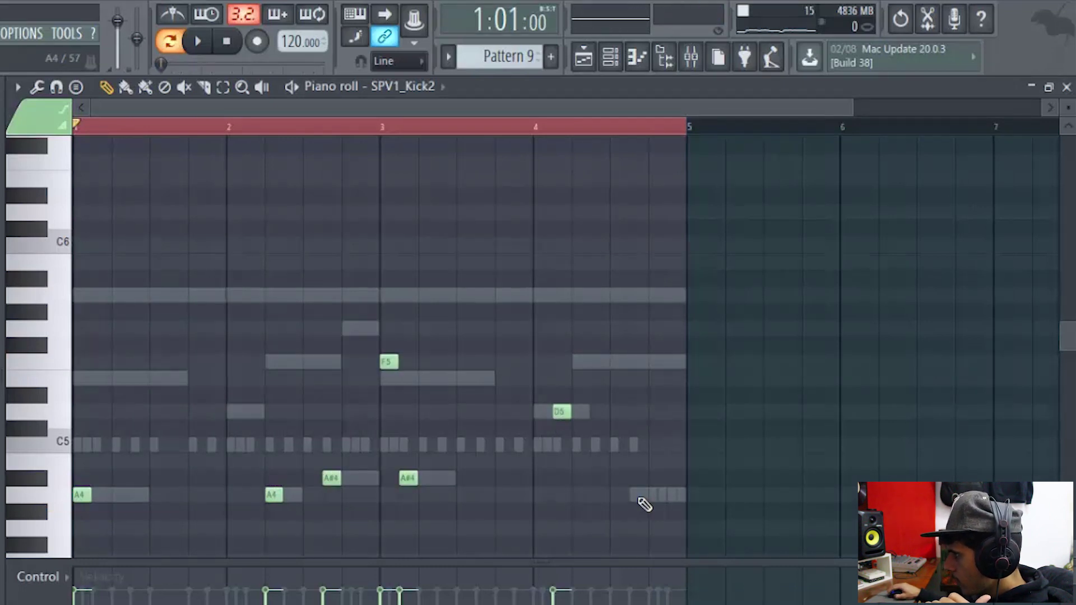
pyautogui.press('space')
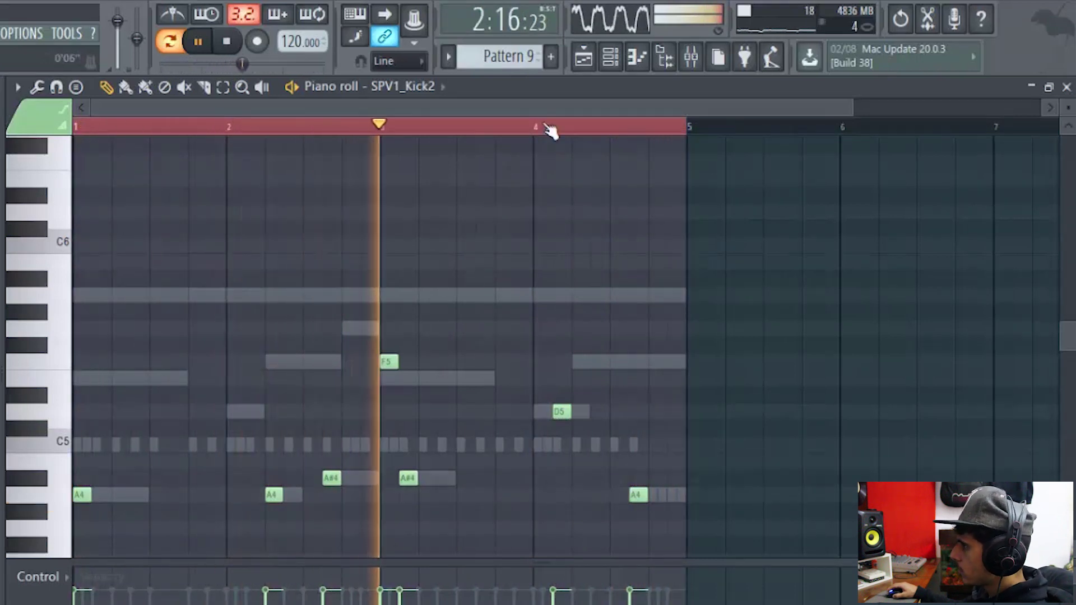
pyautogui.press('space')
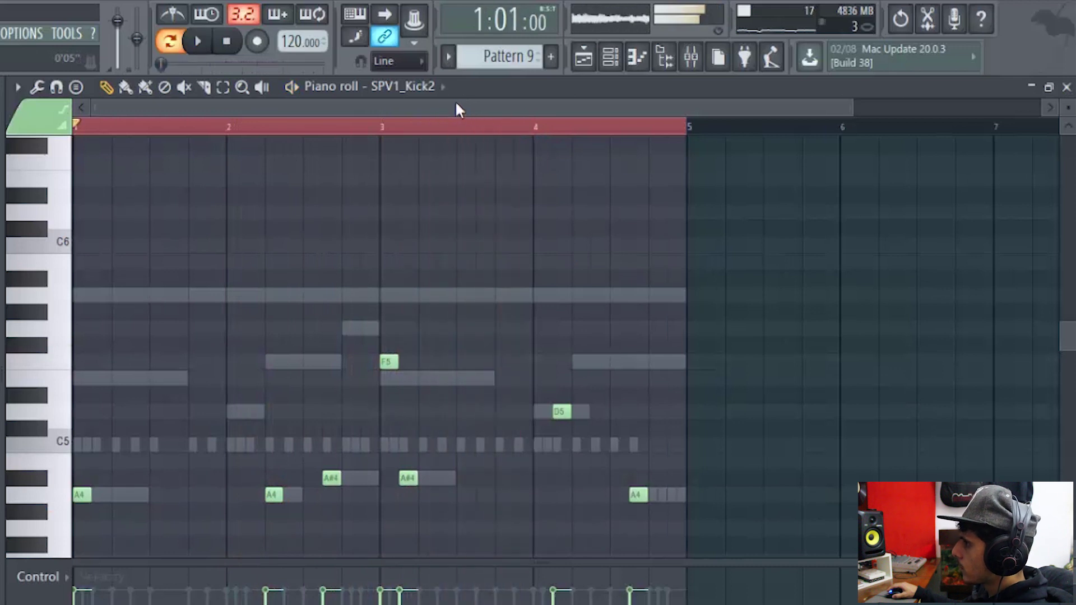
# Step: Add a one-beat A#4 note on beat 4 of bar 3 in the SPV2_8084 line and play the pattern
pyautogui.scroll(-1, 422, 91)
pyautogui.scroll(-3, 427, 98)
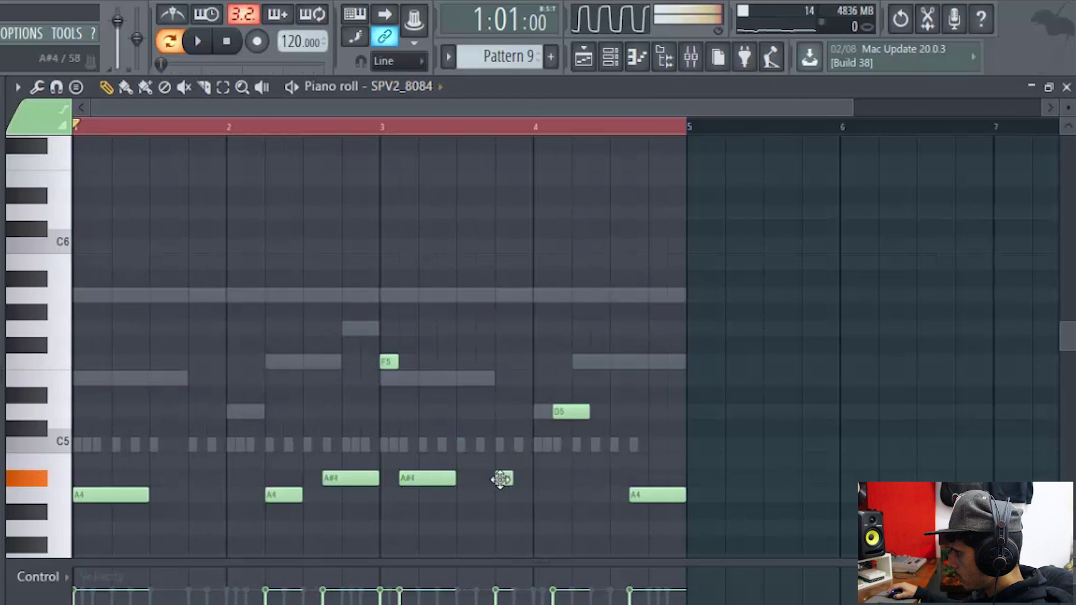
pyautogui.press('space')
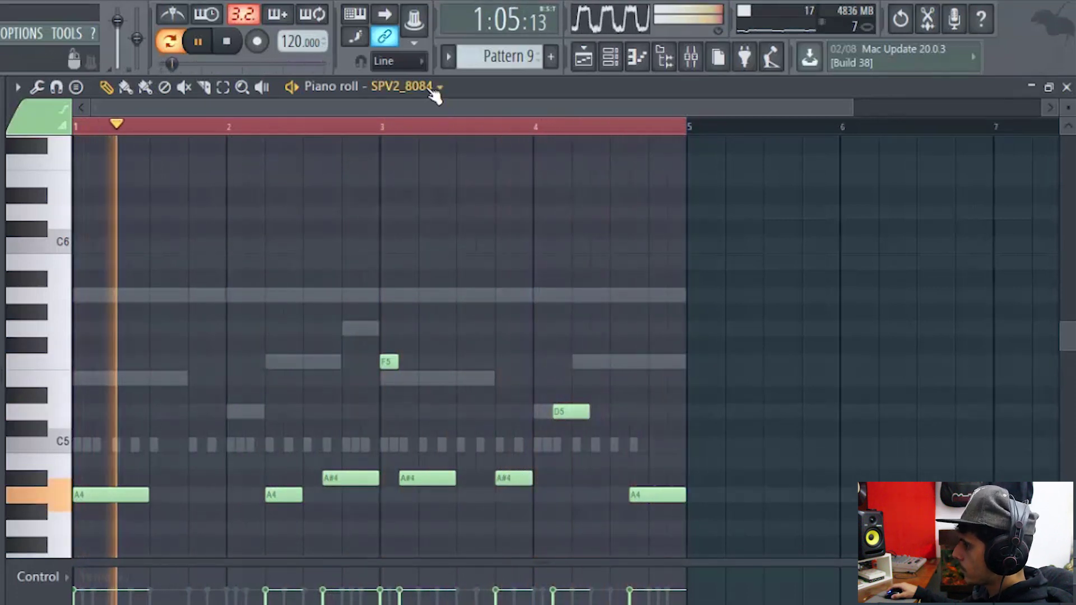
# Step: Add a half-beat A#4 SPV1_Kick2 note on beat 4 of bar 3 to match the 808
pyautogui.scroll(-1, 436, 91)
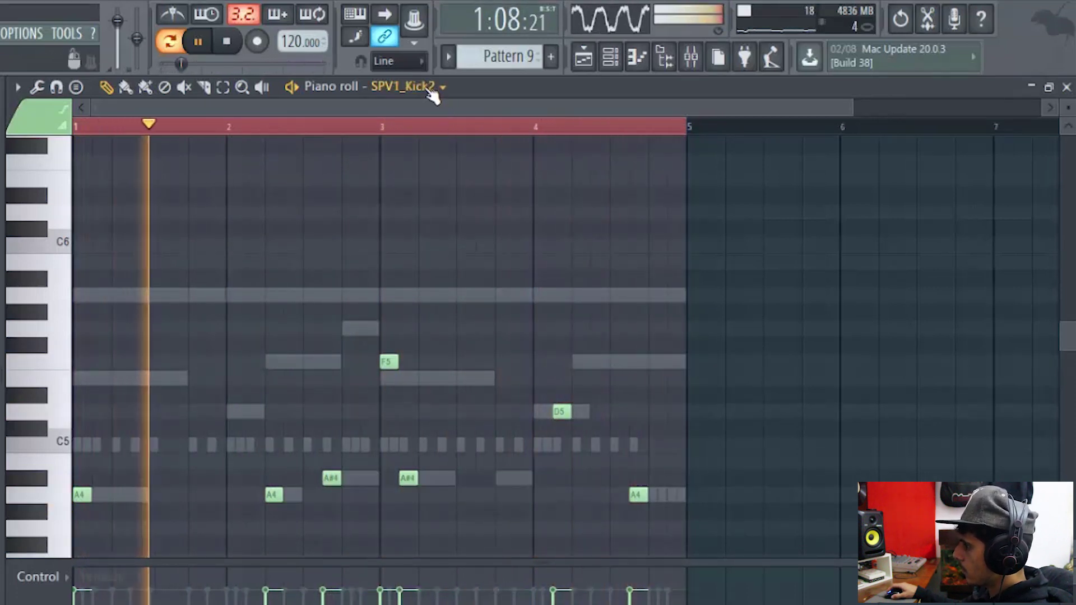
pyautogui.doubleClick(409, 478)
pyautogui.click(566, 218)
pyautogui.click(504, 478)
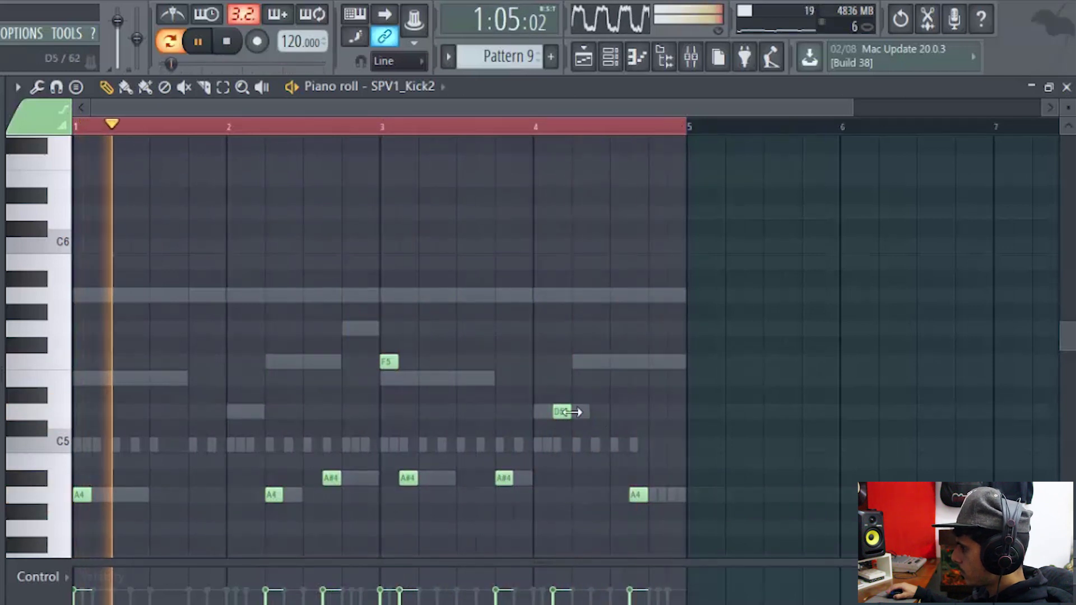
# Step: Shift the D5 808 note in bar 4 to start on beat 2, one beat long
pyautogui.click(442, 88)
pyautogui.click(506, 219)
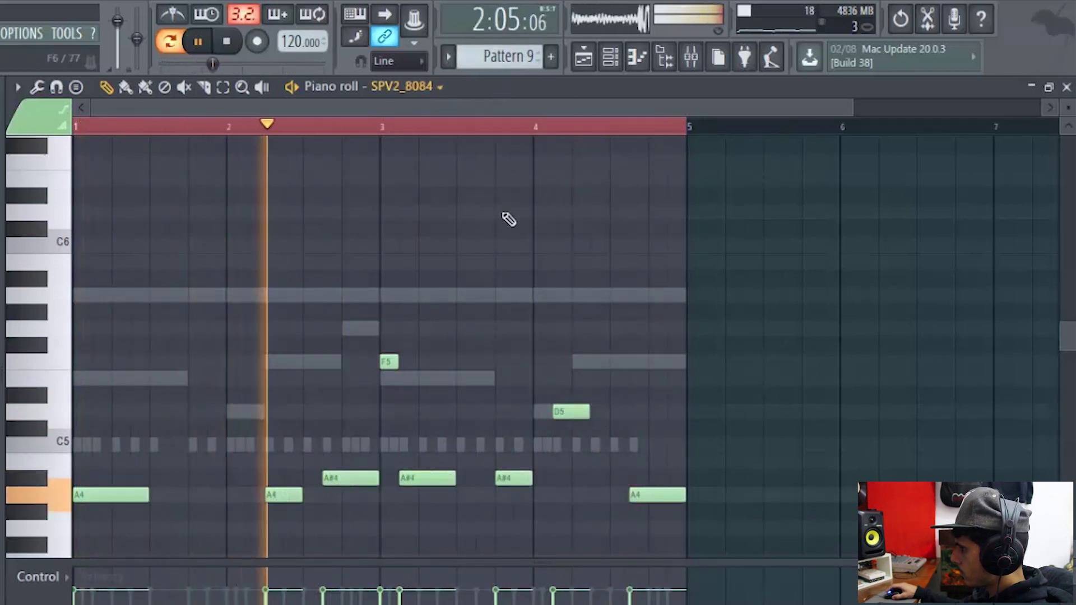
pyautogui.moveTo(585, 413); pyautogui.dragTo(598, 420)
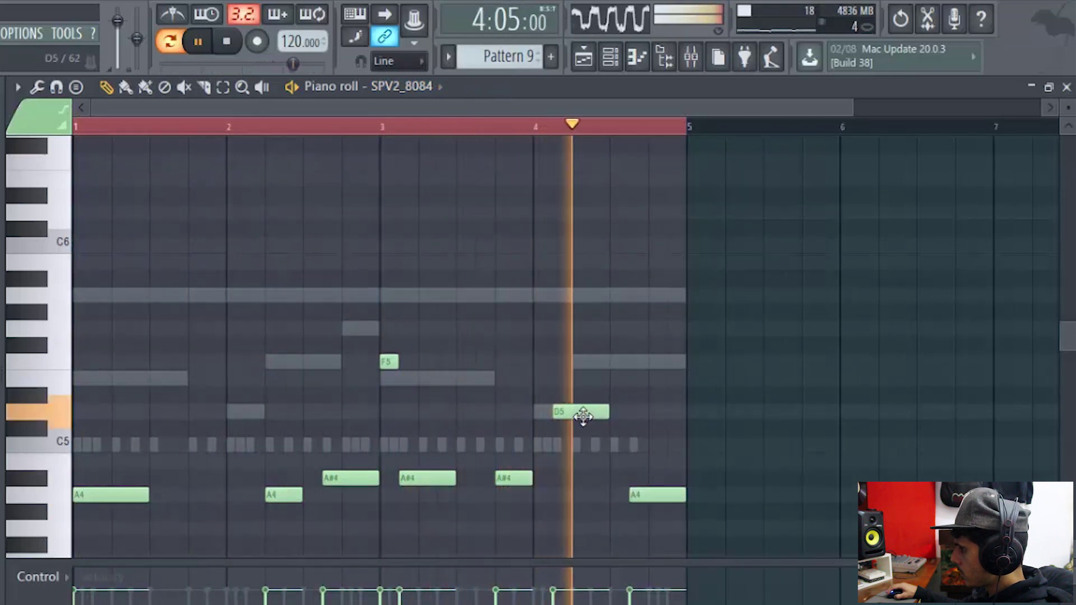
pyautogui.moveTo(583, 415); pyautogui.dragTo(607, 413)
# Step: Replace the D5 SPV1_Kick2 note in bar 4 with a half-beat one on beat 2 and check it with playback
pyautogui.scroll(1, 431, 94)
pyautogui.rightClick(570, 413)
pyautogui.click(574, 412)
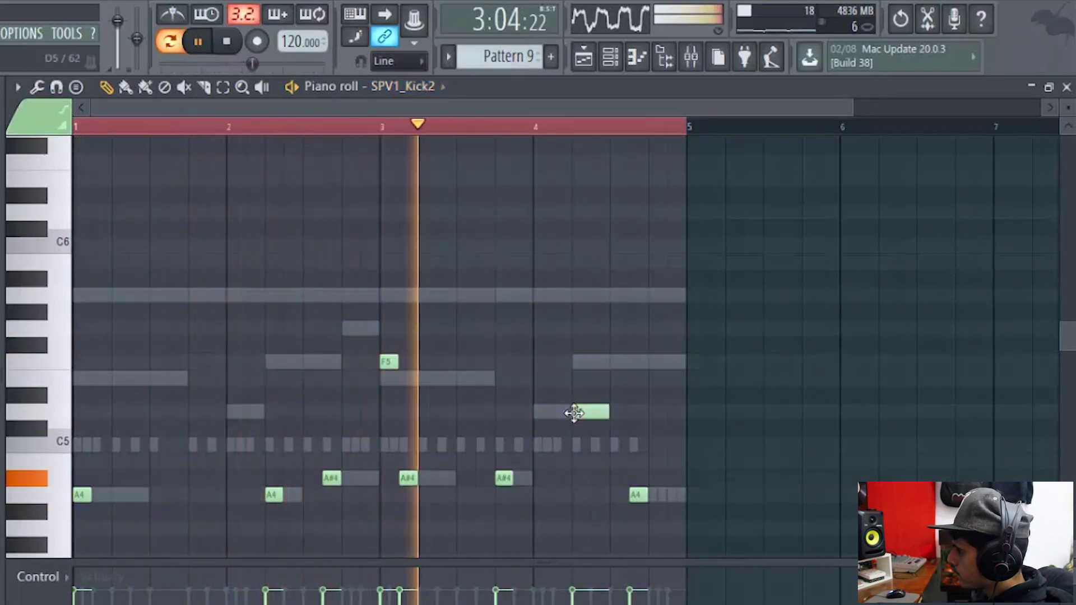
pyautogui.moveTo(607, 413); pyautogui.dragTo(586, 412)
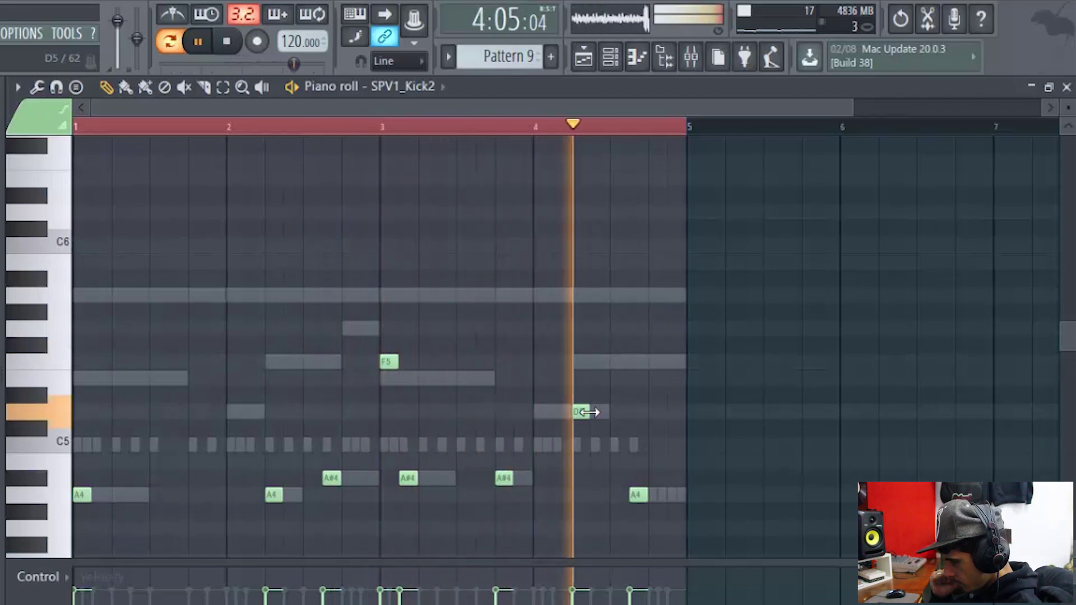
pyautogui.press('space')
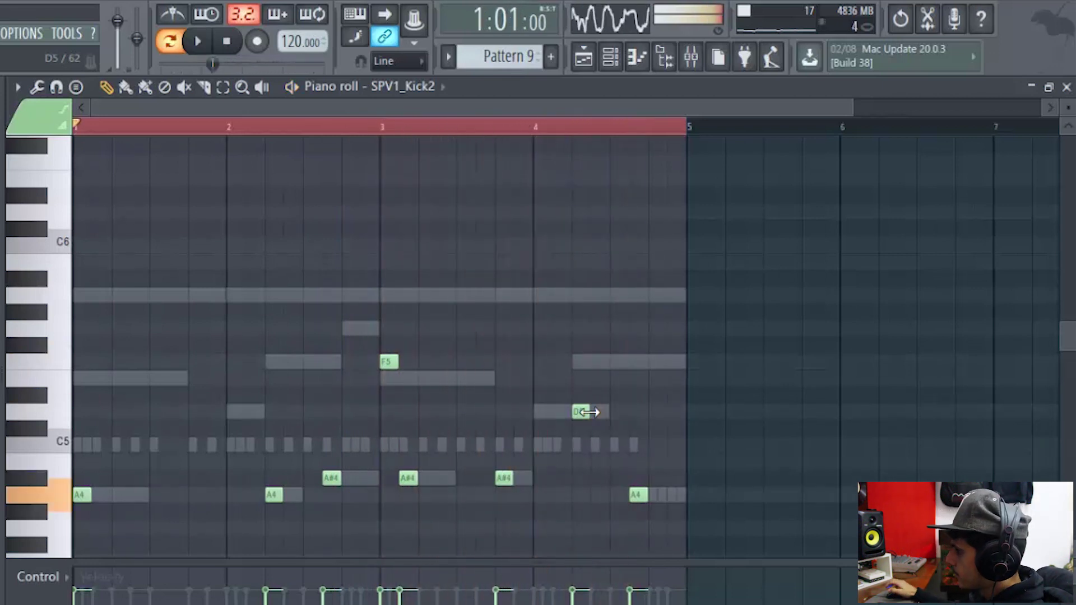
# Step: Inspect the DeliFB Drum Percussion 1 sample in its channel settings
pyautogui.click(610, 57)
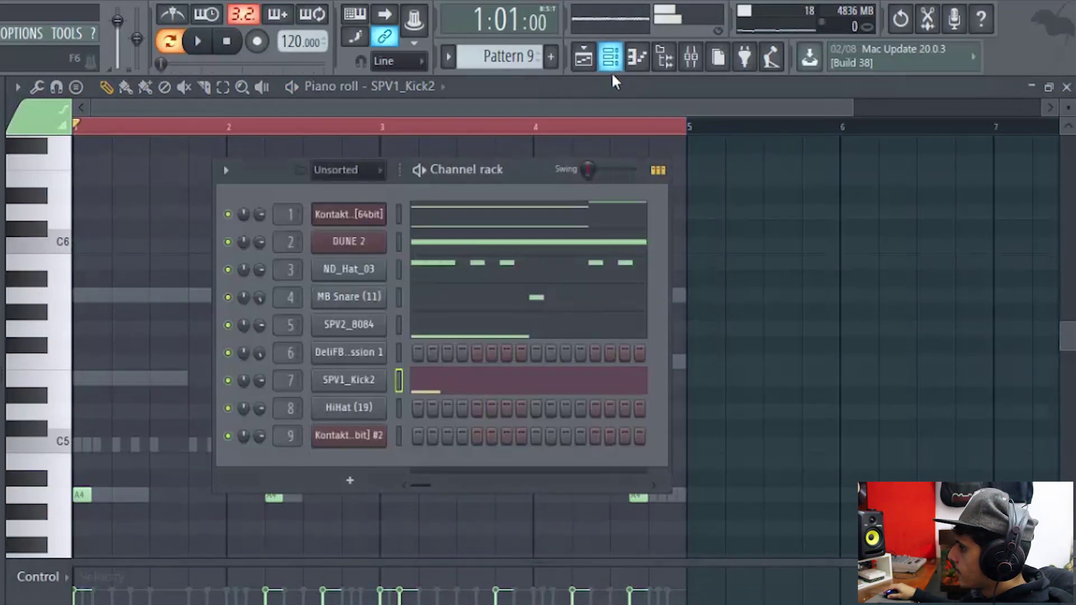
pyautogui.click(362, 358)
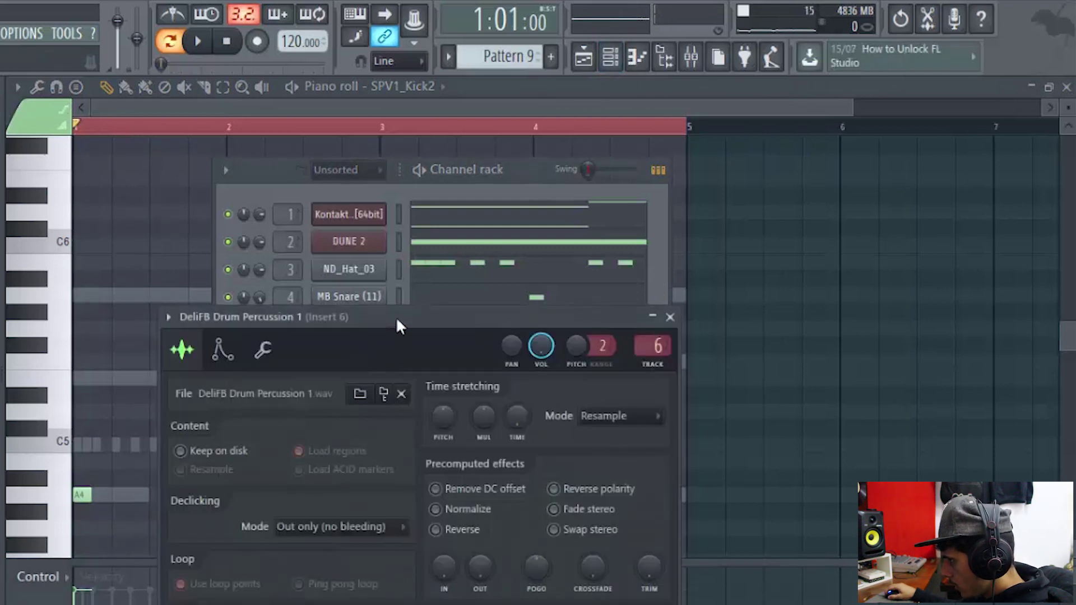
pyautogui.moveTo(395, 317); pyautogui.dragTo(409, 176)
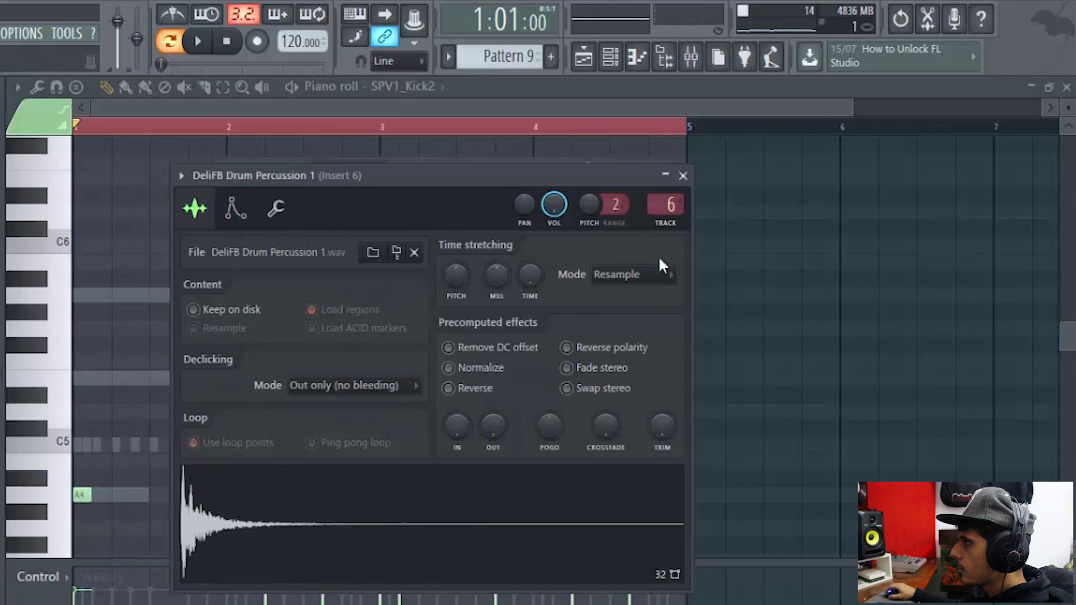
pyautogui.click(683, 176)
# Step: Add half-beat C5 DeliFB Drum Percussion 1 notes half a beat and one and a half beats into each of the four bars
pyautogui.rightClick(344, 358)
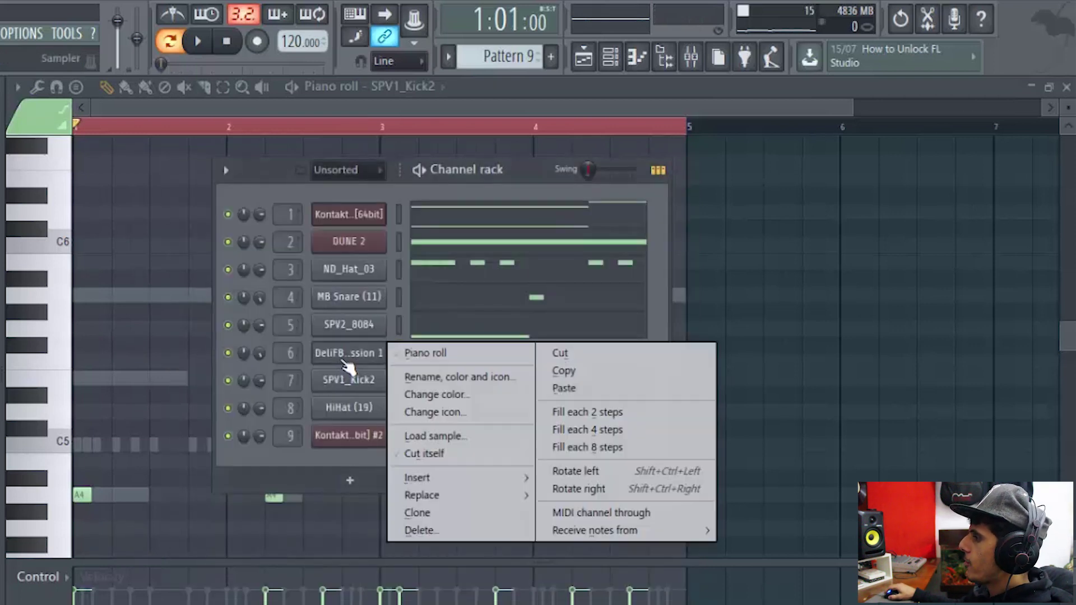
pyautogui.click(431, 354)
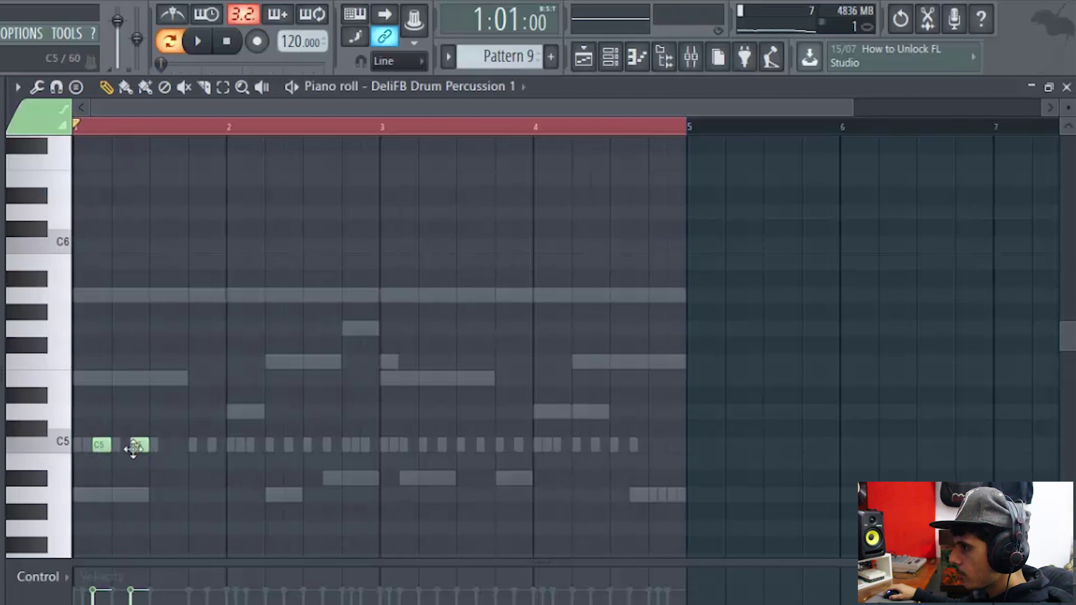
pyautogui.press('space')
pyautogui.click(251, 445)
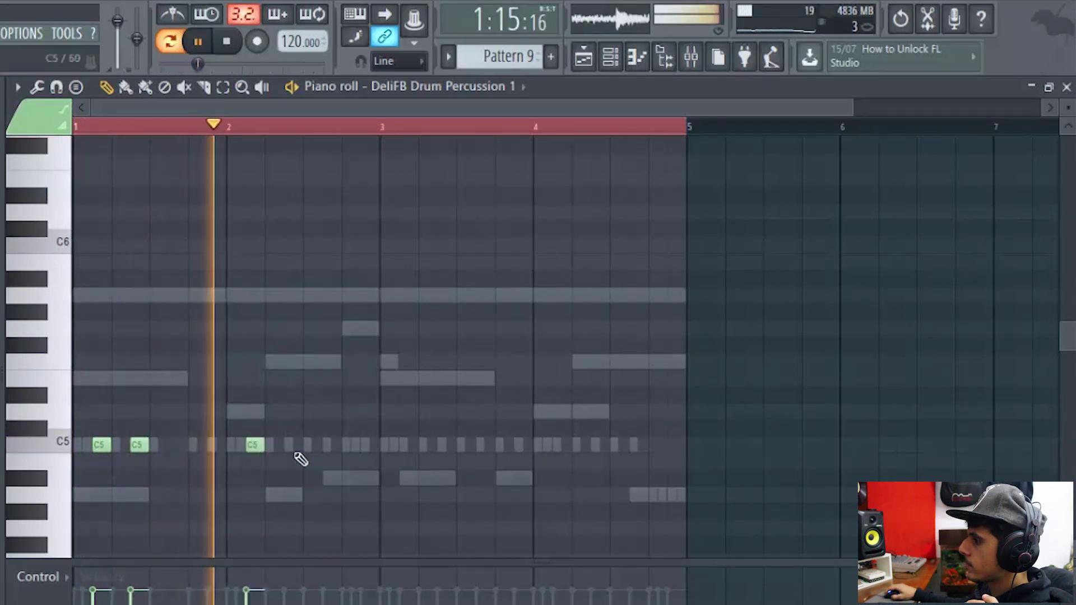
pyautogui.click(292, 445)
pyautogui.click(408, 445)
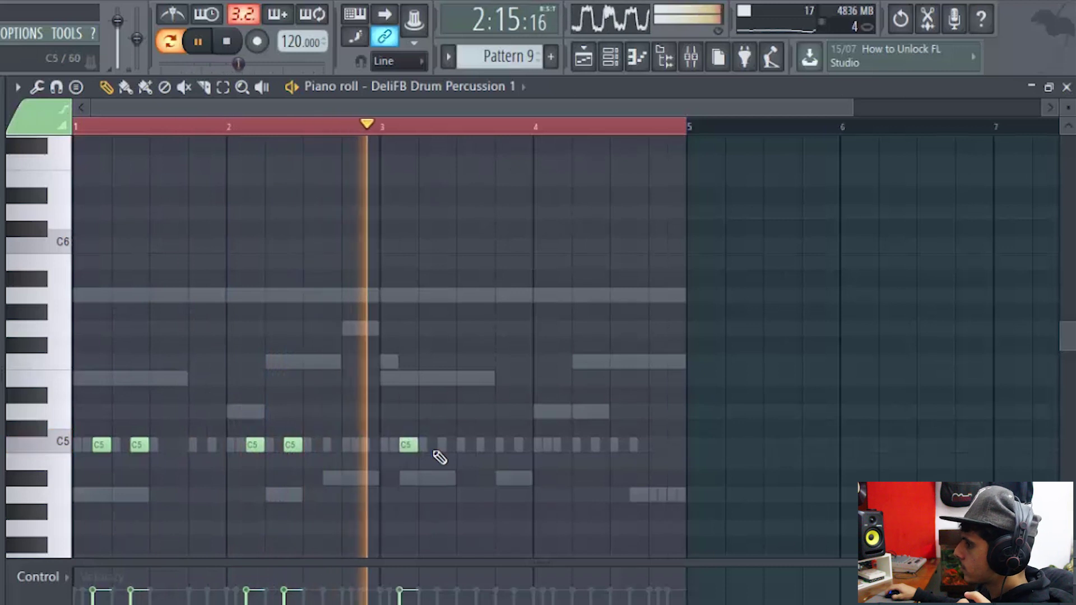
pyautogui.click(446, 445)
pyautogui.click(561, 446)
pyautogui.click(599, 445)
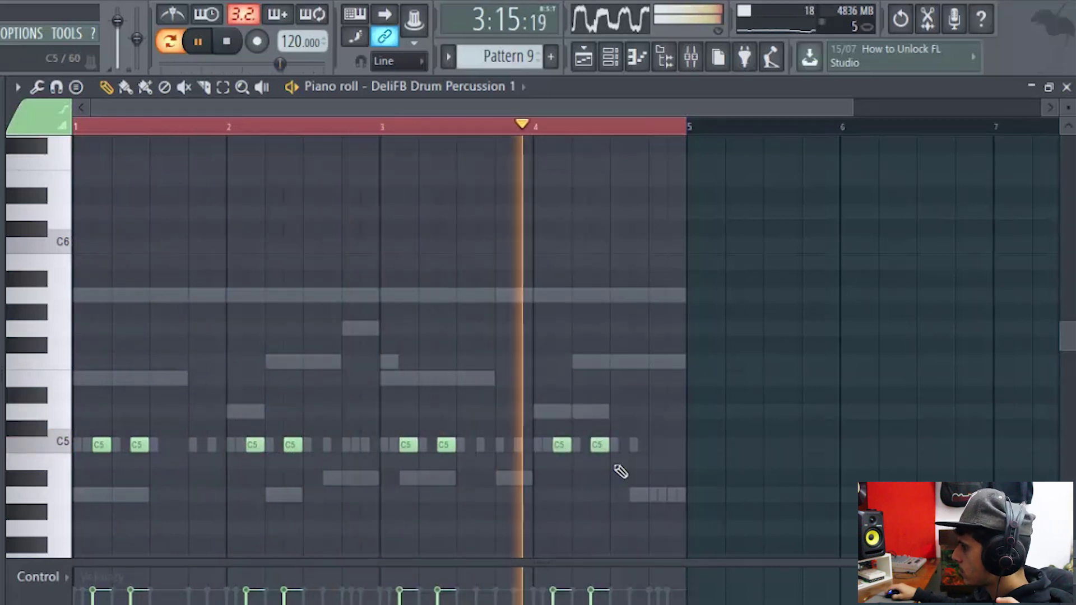
# Step: Add three consecutive quarter-beat A4 percussion notes from beat 4 of bar 4 and check them with playback
pyautogui.click(656, 495)
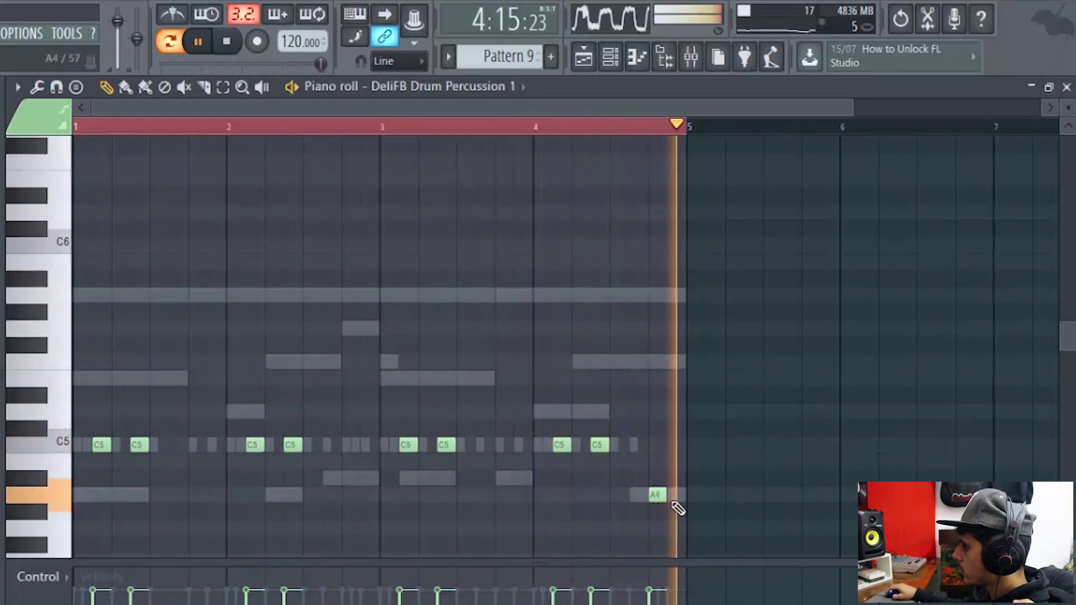
pyautogui.scroll(2, 685, 136)
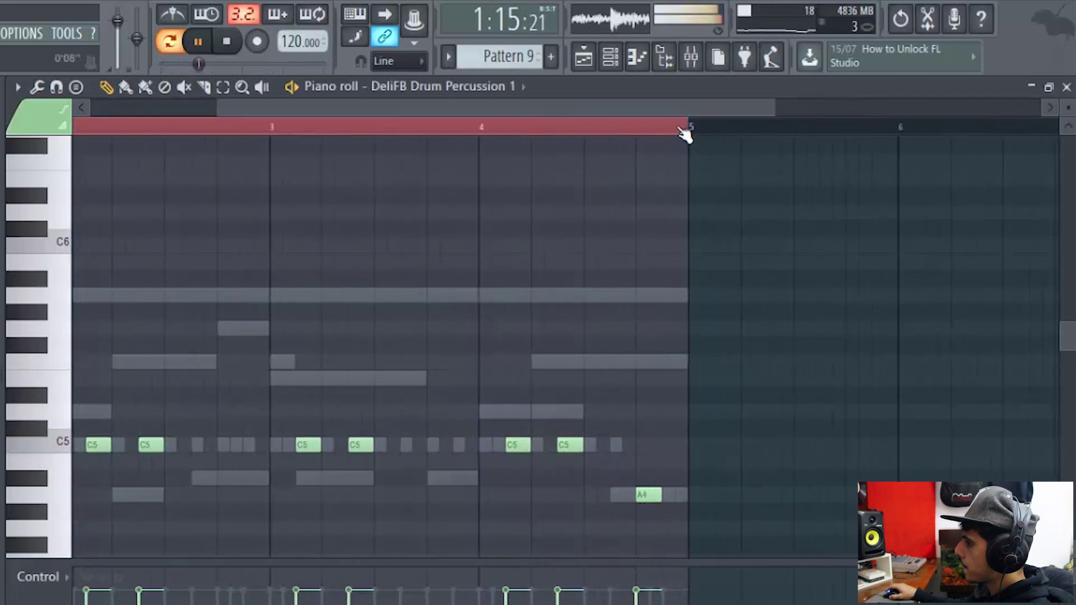
pyautogui.scroll(2, 685, 135)
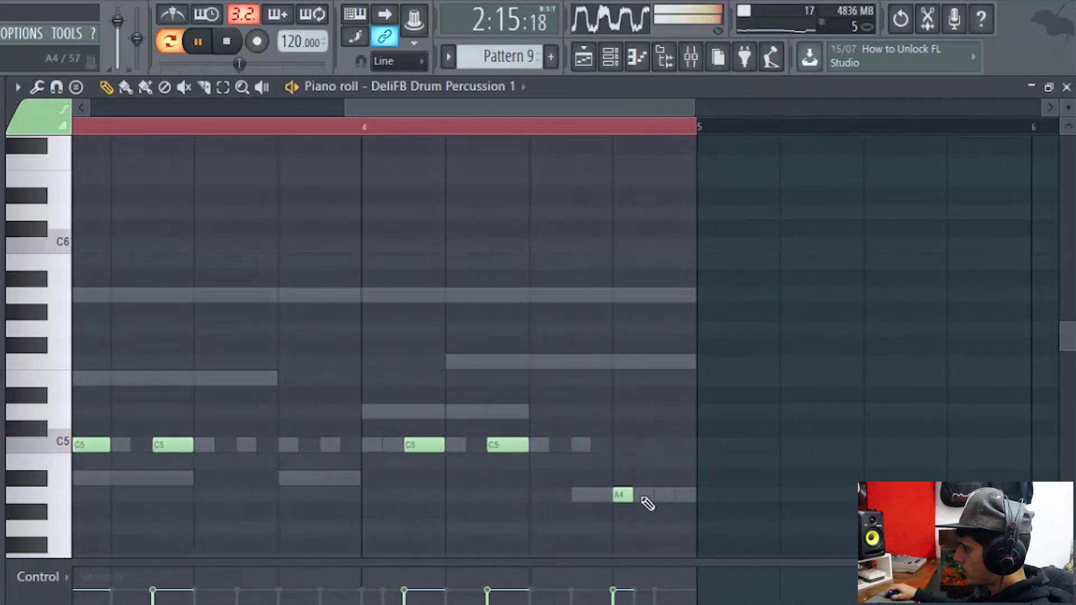
pyautogui.click(647, 499)
pyautogui.click(659, 498)
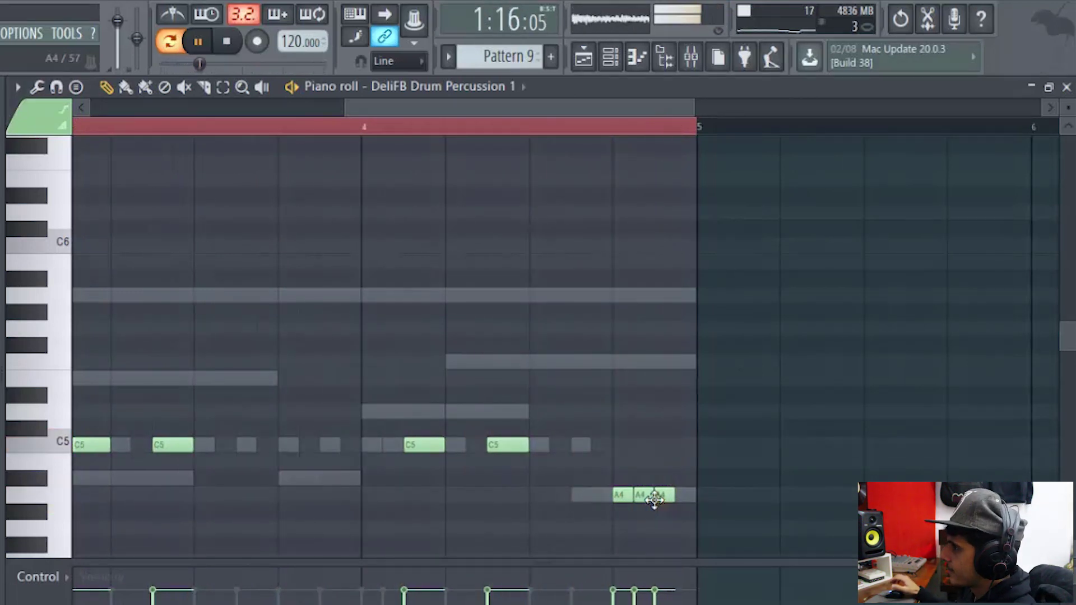
pyautogui.scroll(-4, 552, 127)
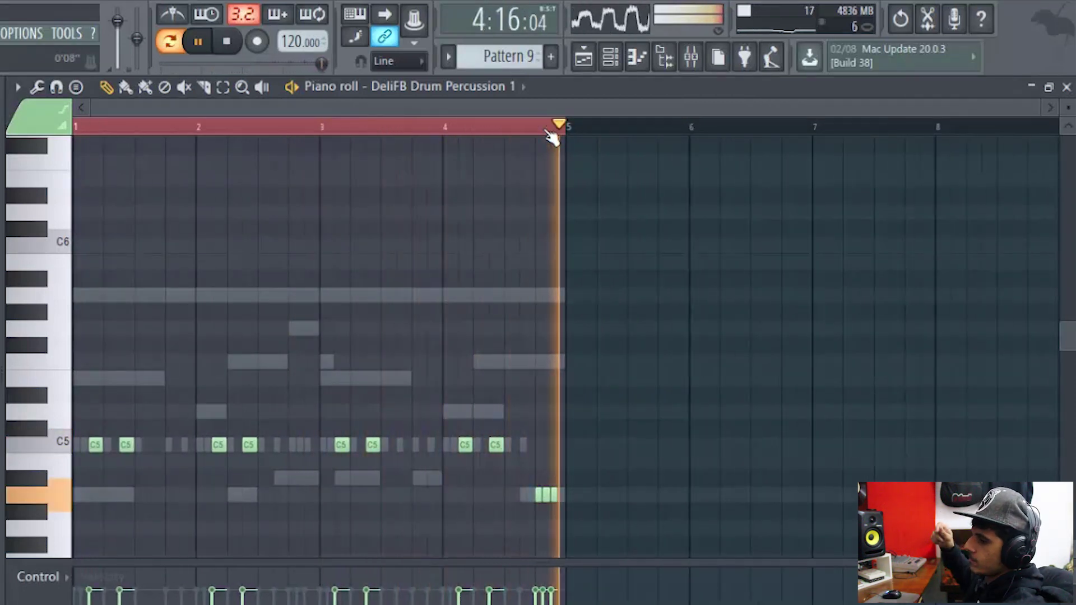
pyautogui.press('space')
# Step: Preview the HiHat (19) sample and place one hit on its first step, checking it with playback
pyautogui.click(608, 59)
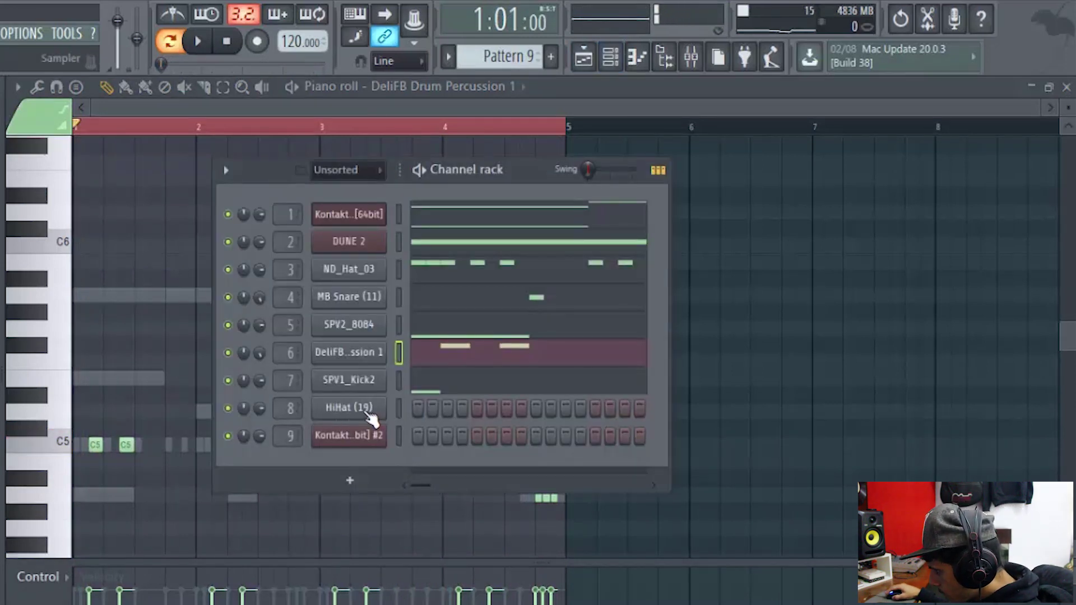
pyautogui.click(348, 408)
pyautogui.click(180, 504)
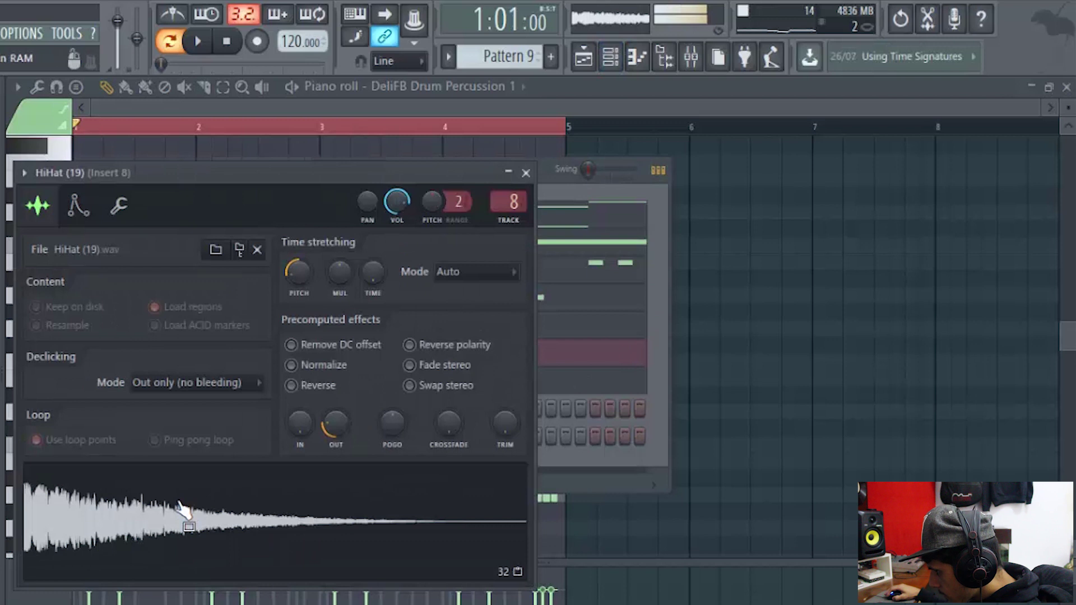
pyautogui.click(526, 173)
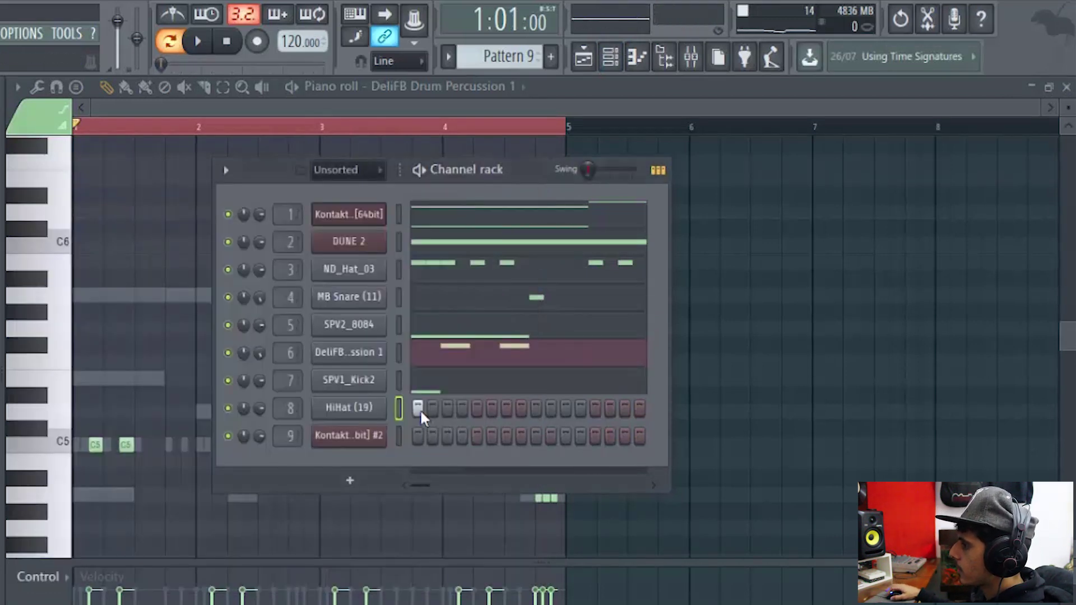
pyautogui.press('space')
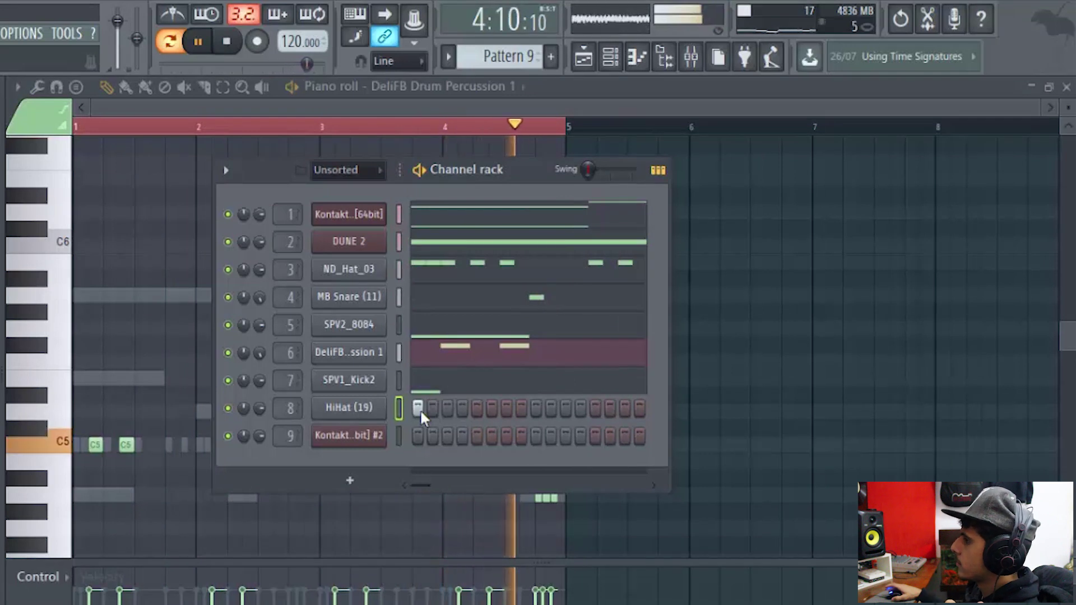
pyautogui.press('space')
# Step: Open the second Kontakt channel's piano roll and place a quarter-beat A6 note on beat 2 of bar 1, checking it with playback
pyautogui.rightClick(377, 438)
pyautogui.click(424, 437)
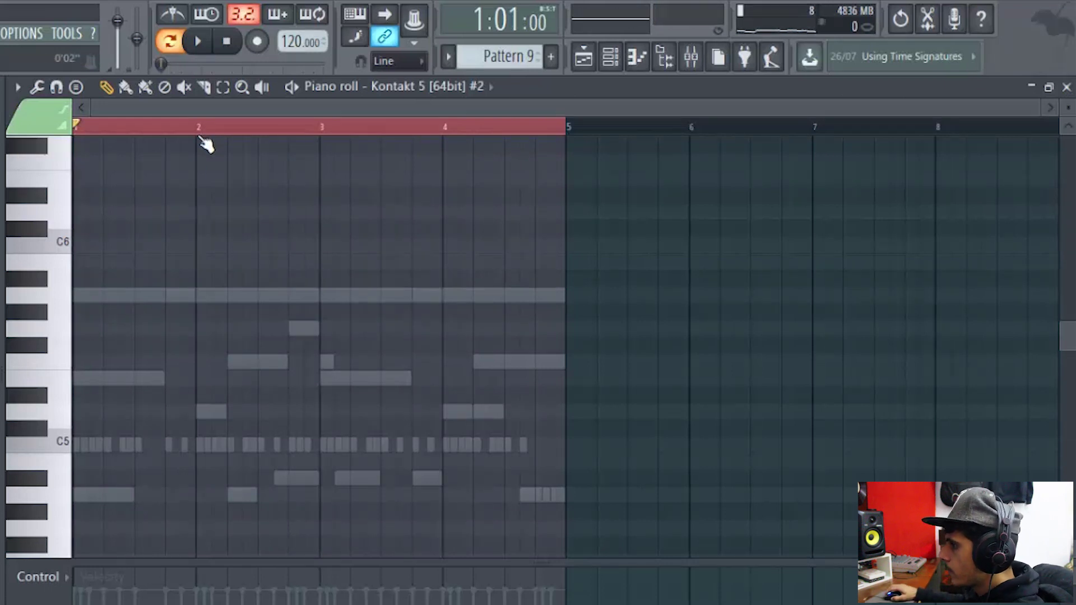
pyautogui.scroll(-5, 229, 270)
pyautogui.scroll(10, 220, 327)
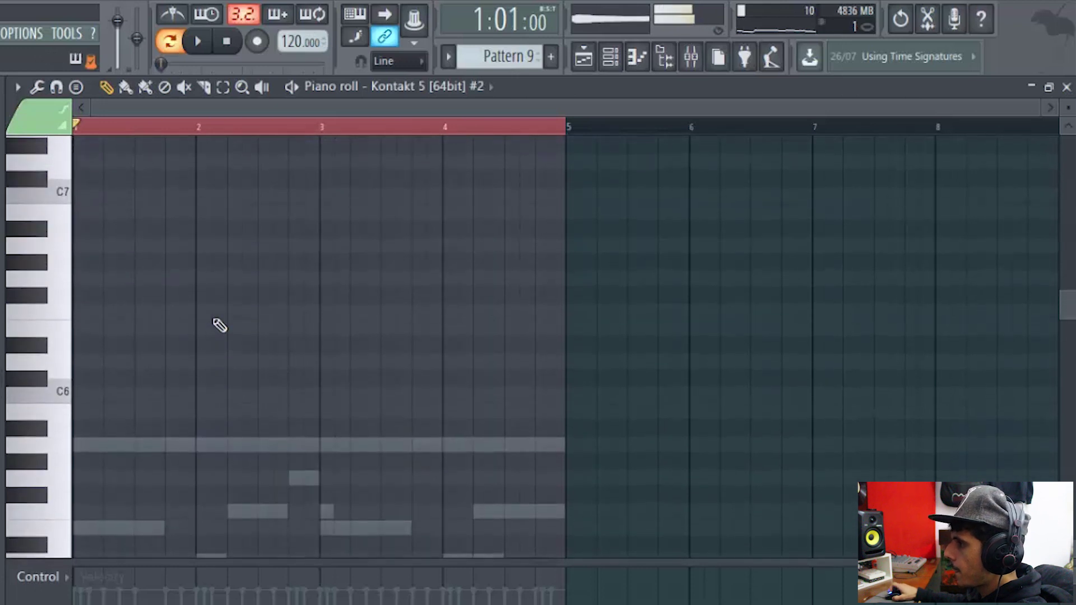
pyautogui.press('space')
pyautogui.press('space')
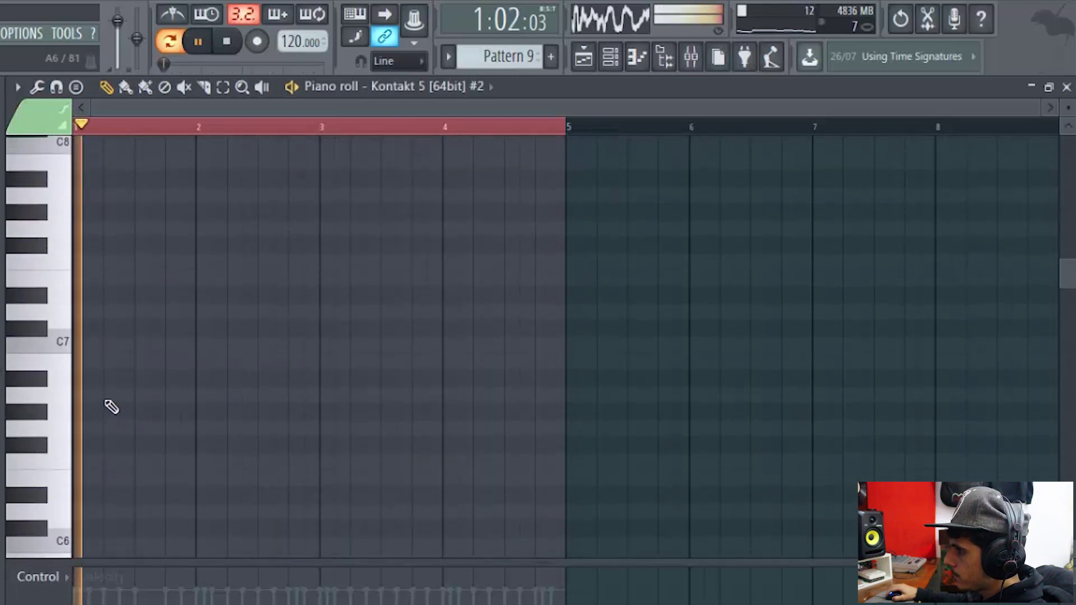
pyautogui.press('space')
pyautogui.press('space')
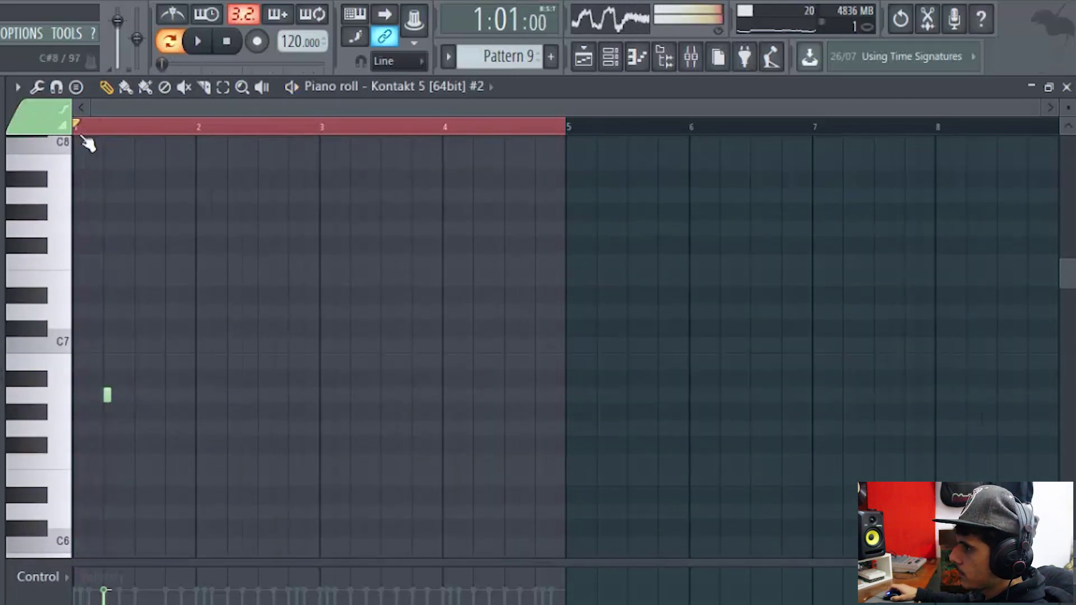
pyautogui.scroll(3, 87, 139)
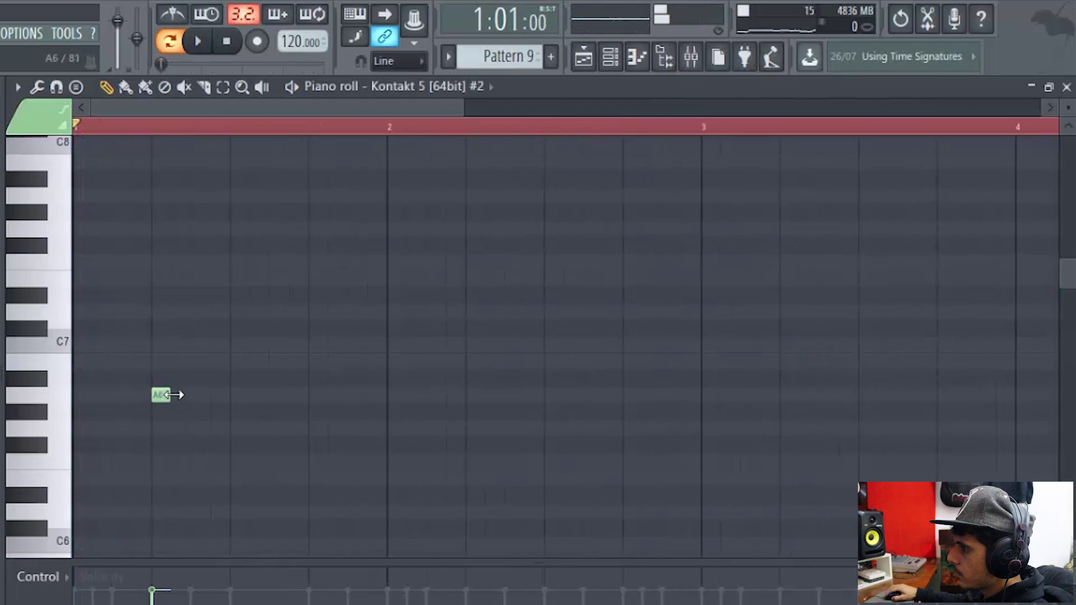
# Step: Lengthen the A6 note to half a beat and follow it with a half-beat D7 and quarter-beat E7, F7 and E7 notes
pyautogui.press('space')
pyautogui.press('space')
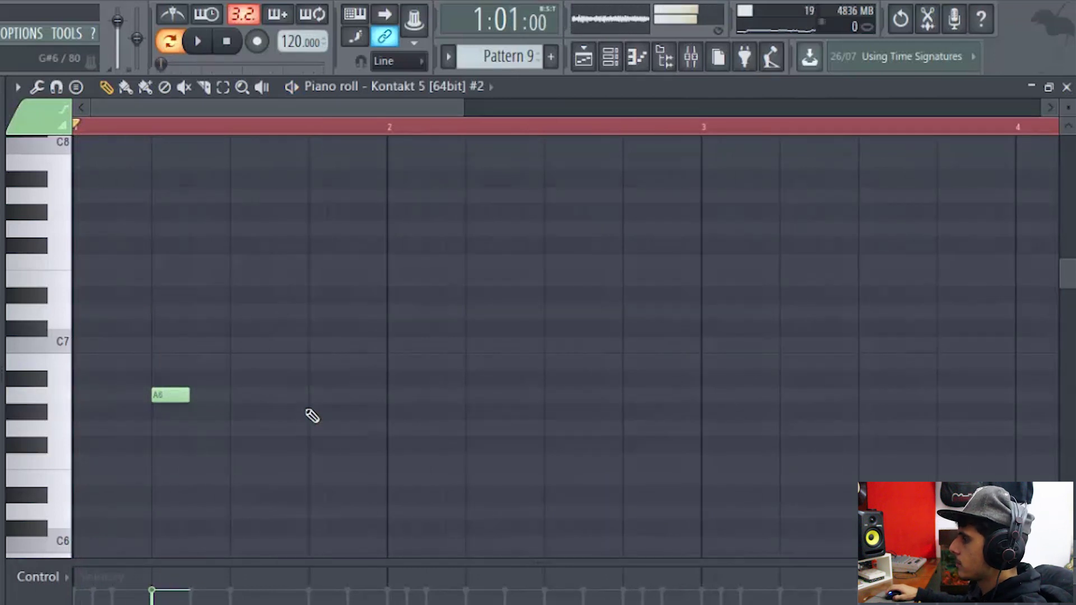
pyautogui.press('space')
pyautogui.press('space')
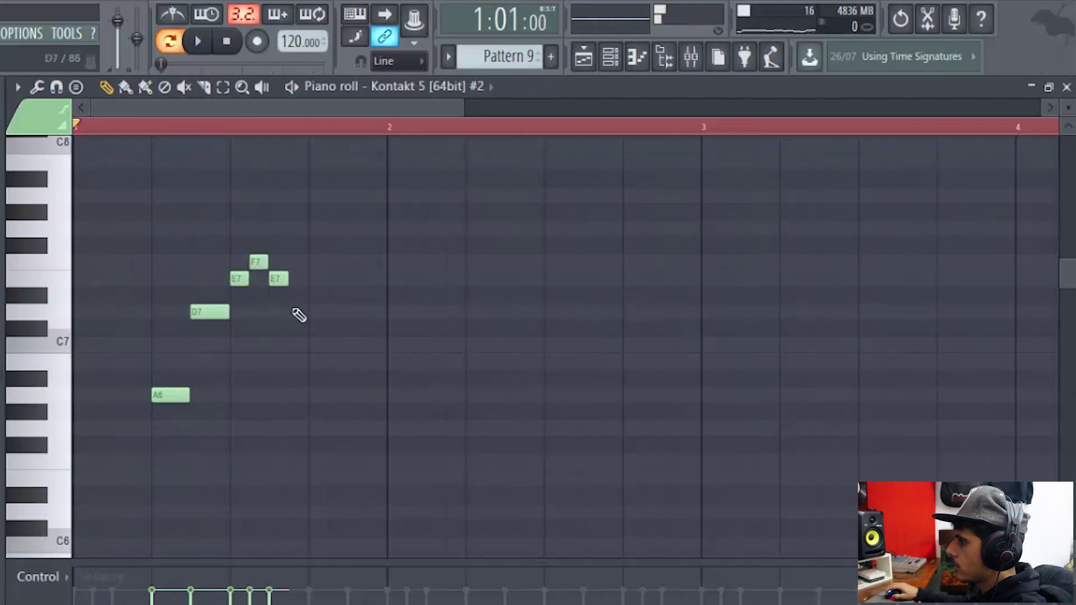
# Step: Complete the phrase with half-beat D7 and C7 notes from beat 4 and a half-beat A6 at the start of bar 2, checking with playback
pyautogui.press('space')
pyautogui.press('space')
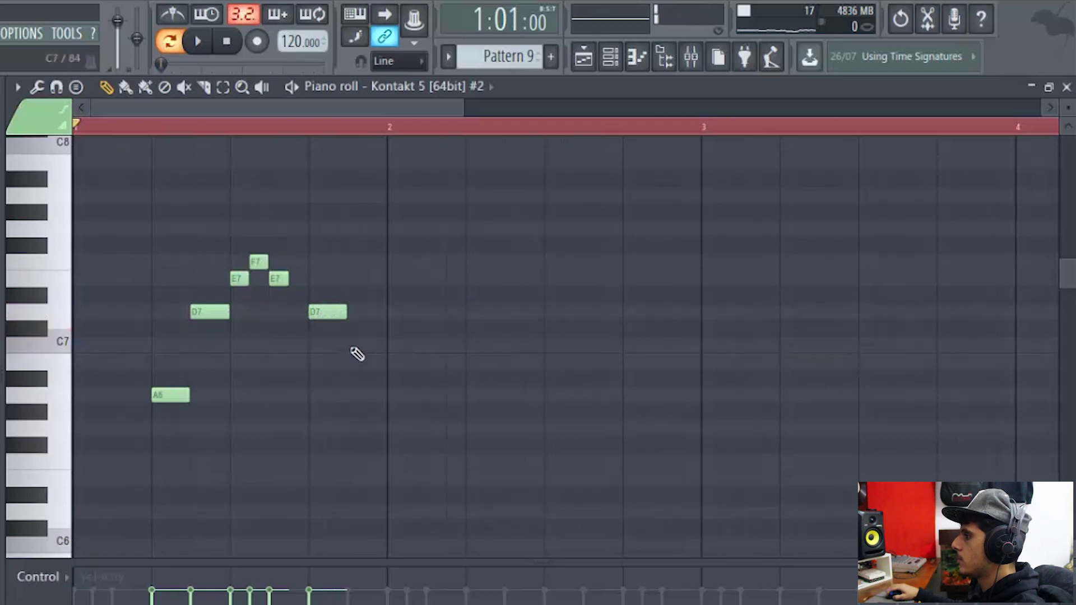
pyautogui.press('space')
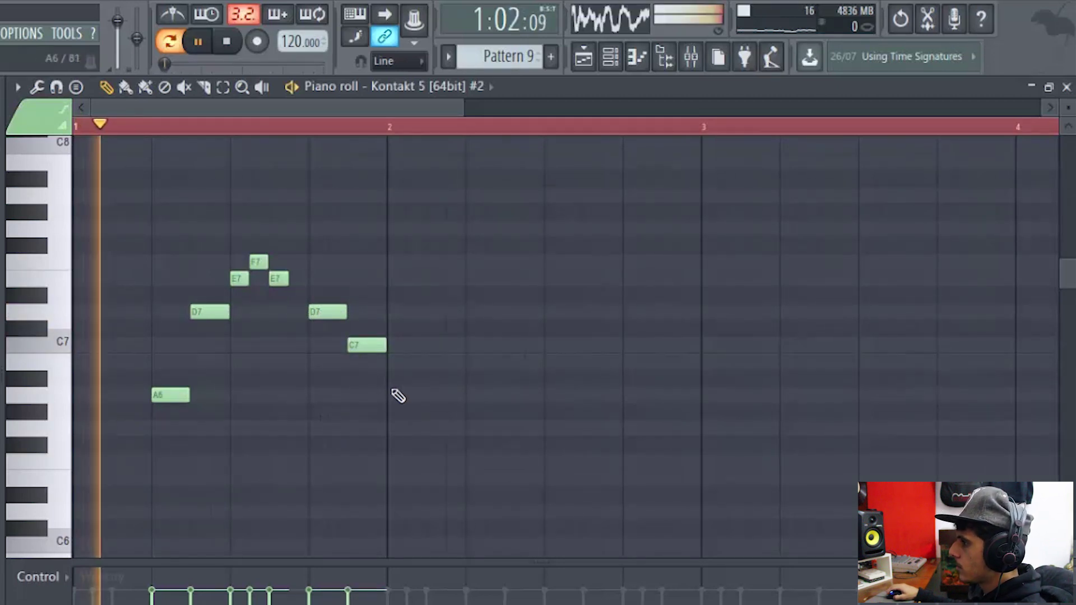
pyautogui.click(411, 395)
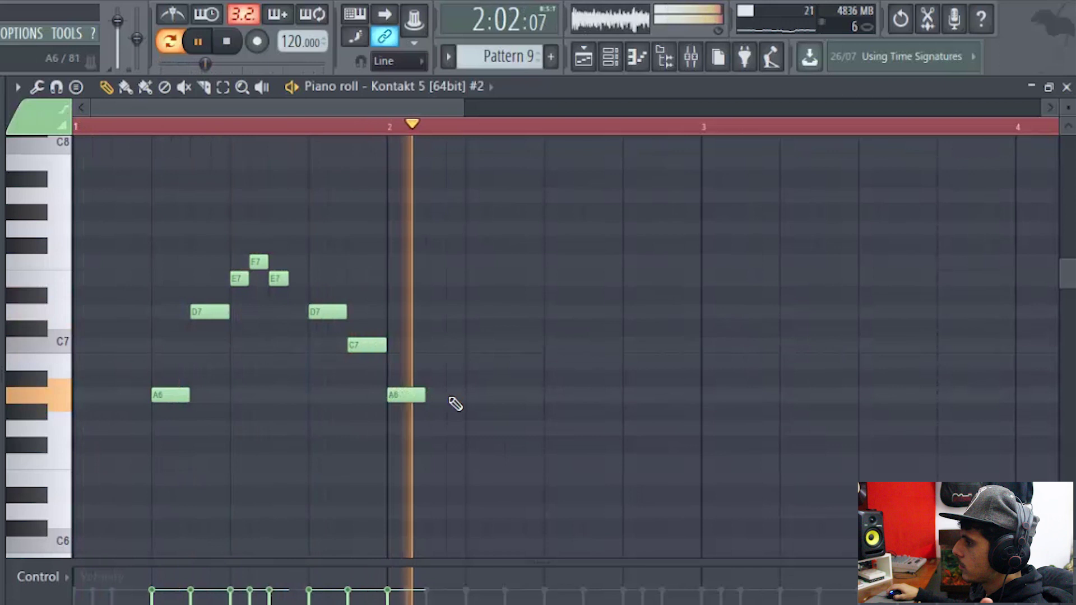
pyautogui.press('space')
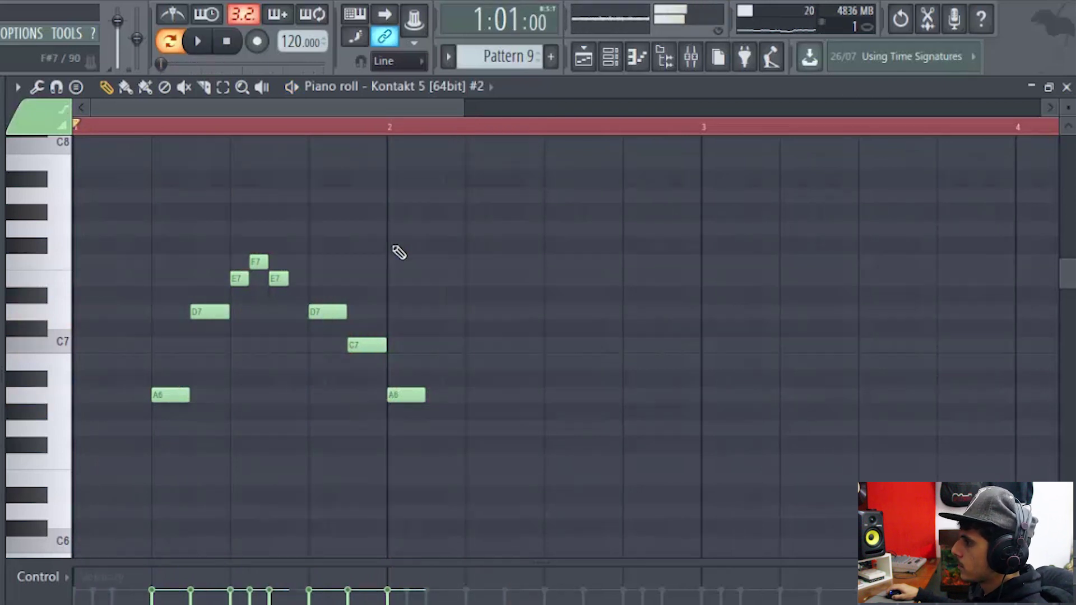
# Step: Copy the whole phrase one bar ahead, starting on beat 2 of bar 2, and check it with playback
pyautogui.hotkey('ctrl', 'a')
pyautogui.moveTo(187, 394); pyautogui.dragTo(483, 404)
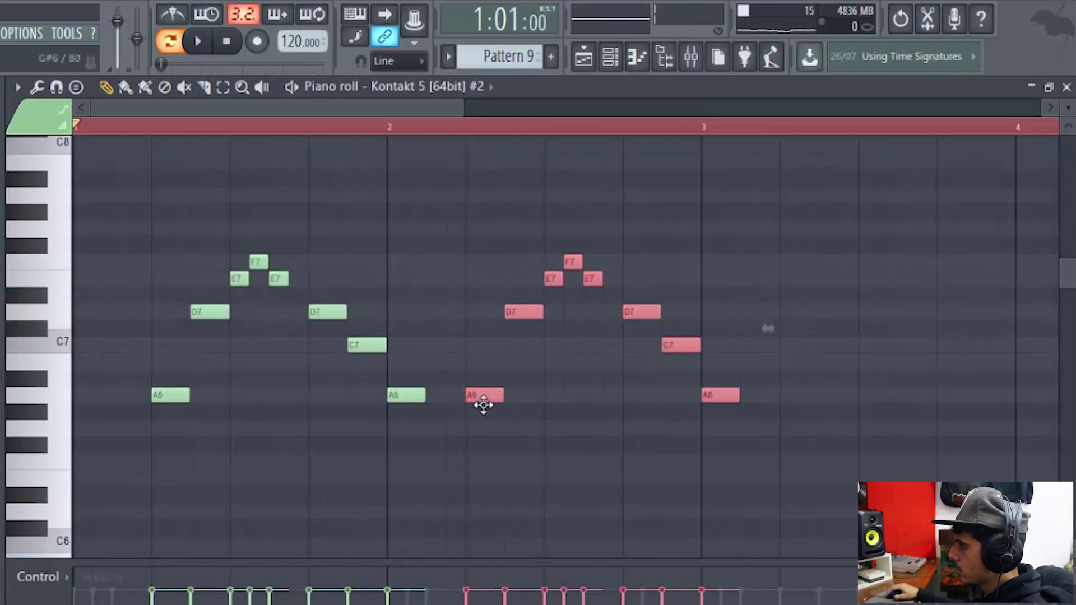
pyautogui.keyDown('ctrl'); pyautogui.click(78, 130); pyautogui.keyUp('ctrl')
pyautogui.press('space')
pyautogui.scroll(-3, 79, 133)
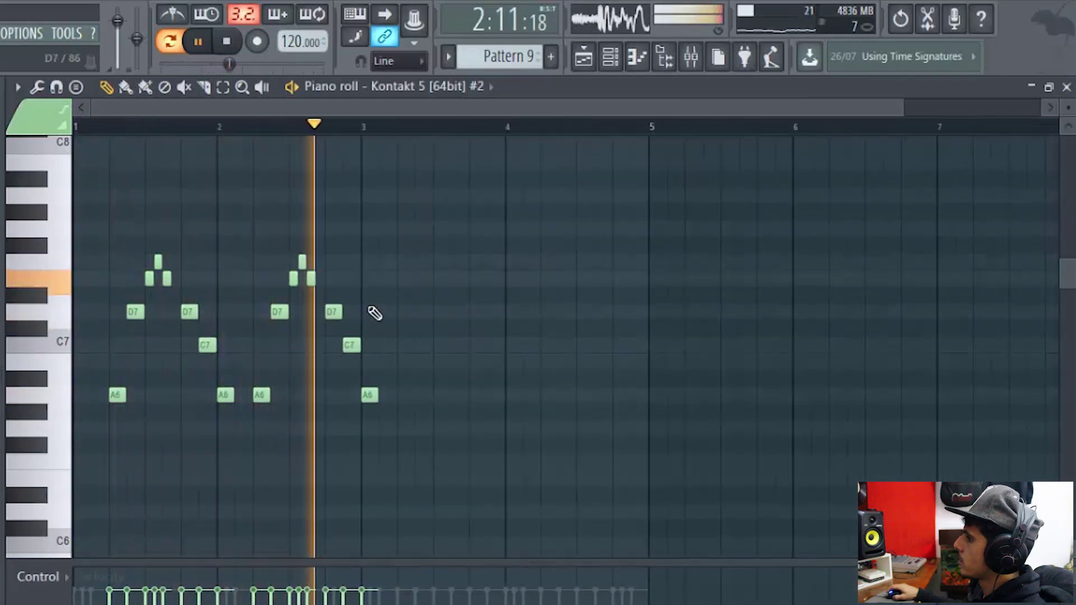
pyautogui.press('space')
# Step: Delete the A6 at the start of bar 3, replace the C7 at the end of bar 2 with G7, and check with playback
pyautogui.rightClick(371, 394)
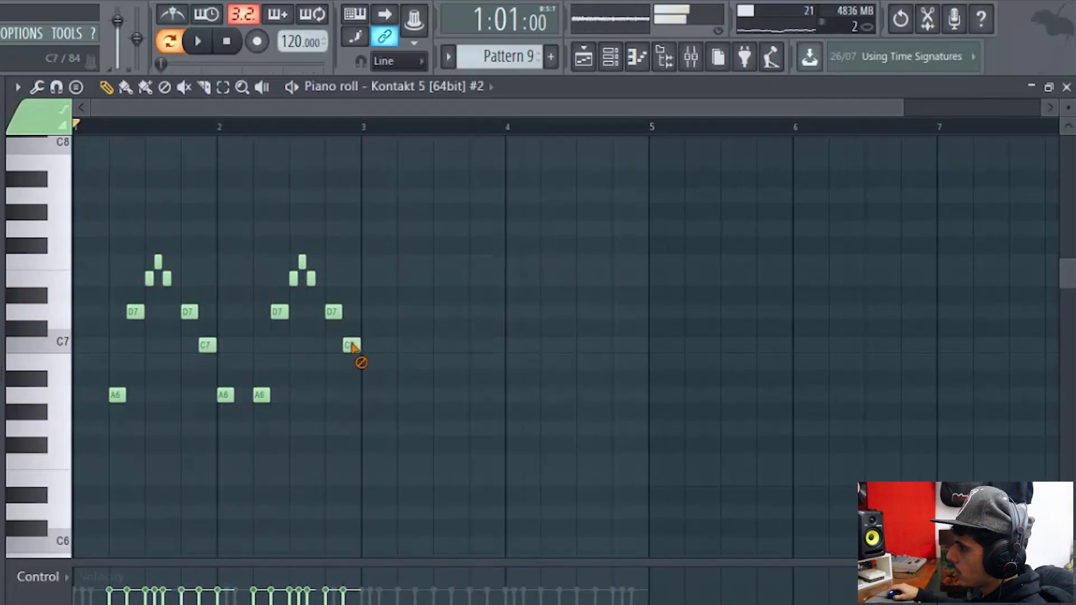
pyautogui.scroll(3, 408, 354)
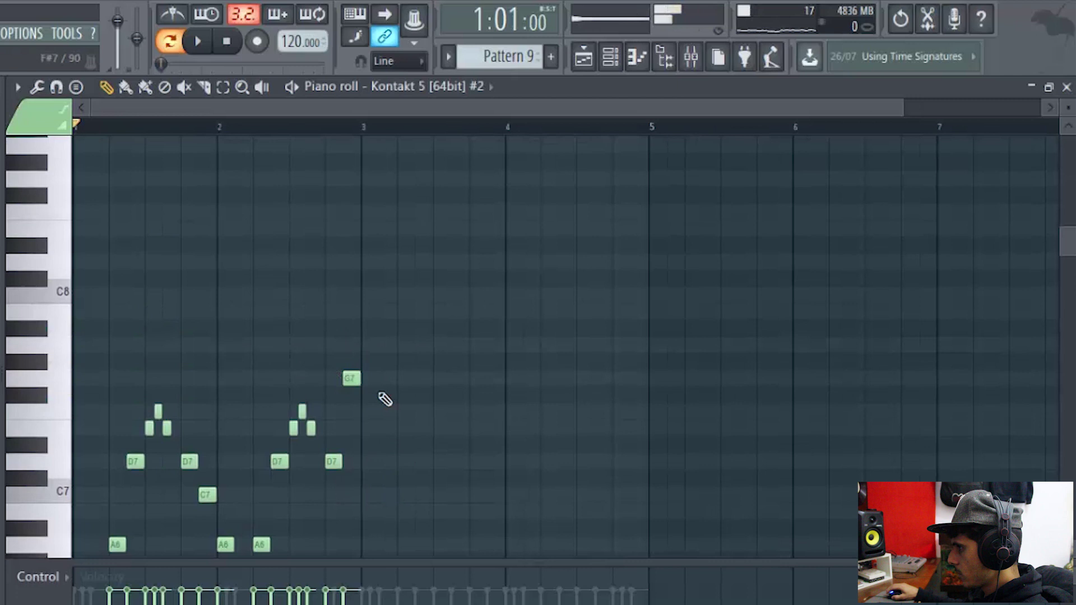
pyautogui.press('space')
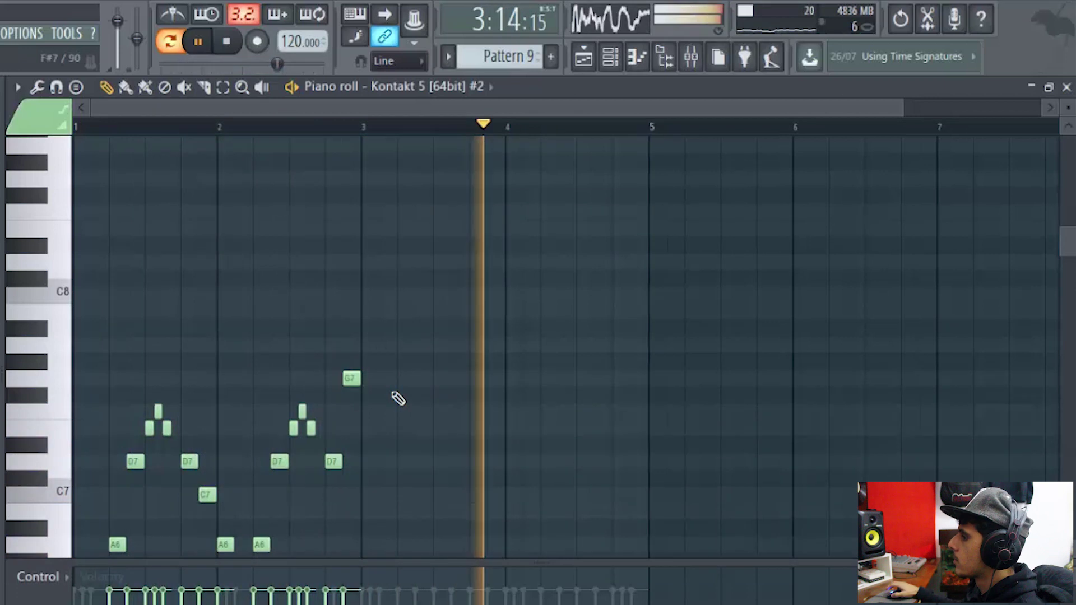
pyautogui.press('space')
# Step: Duplicate the two-bar melody into bars 3 and 4 and play the pattern from the start
pyautogui.scroll(-1, 319, 128)
pyautogui.scroll(3, 319, 128)
pyautogui.scroll(-3, 319, 128)
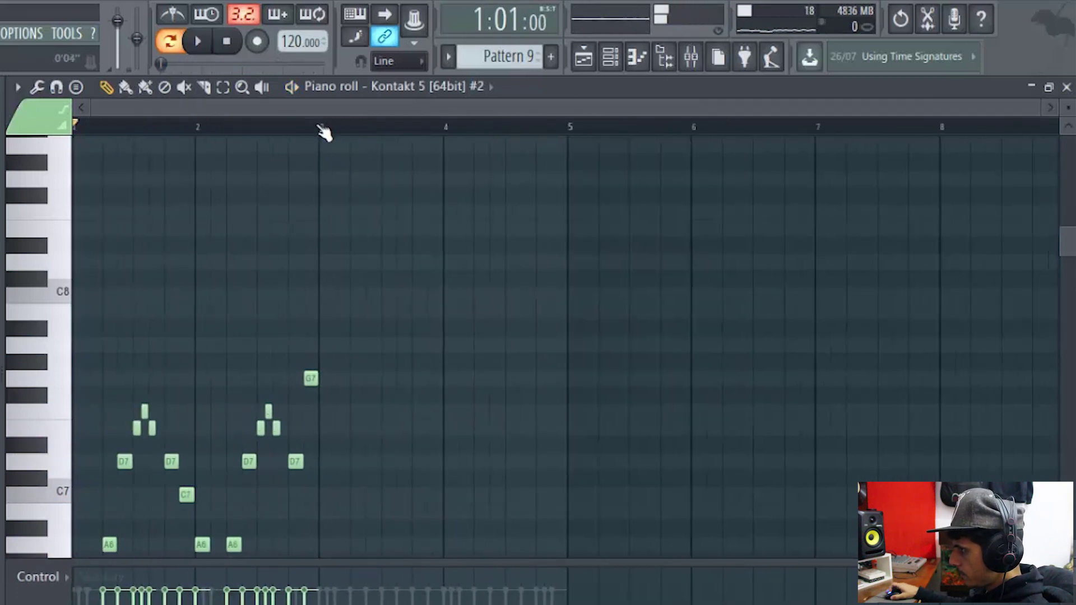
pyautogui.hotkey('ctrl', 'a')
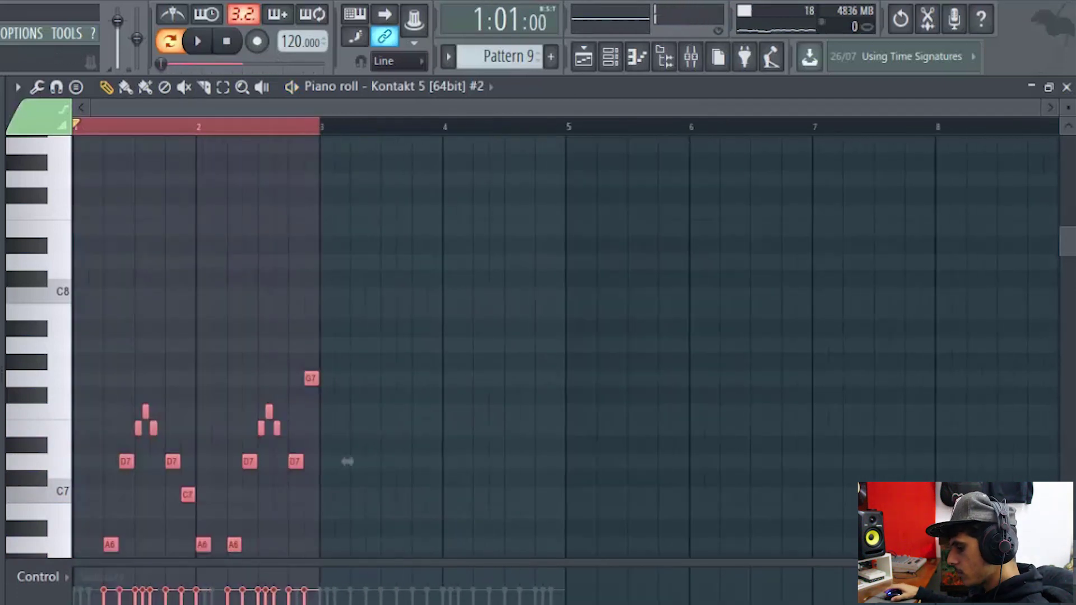
pyautogui.hotkey('ctrl', 'b')
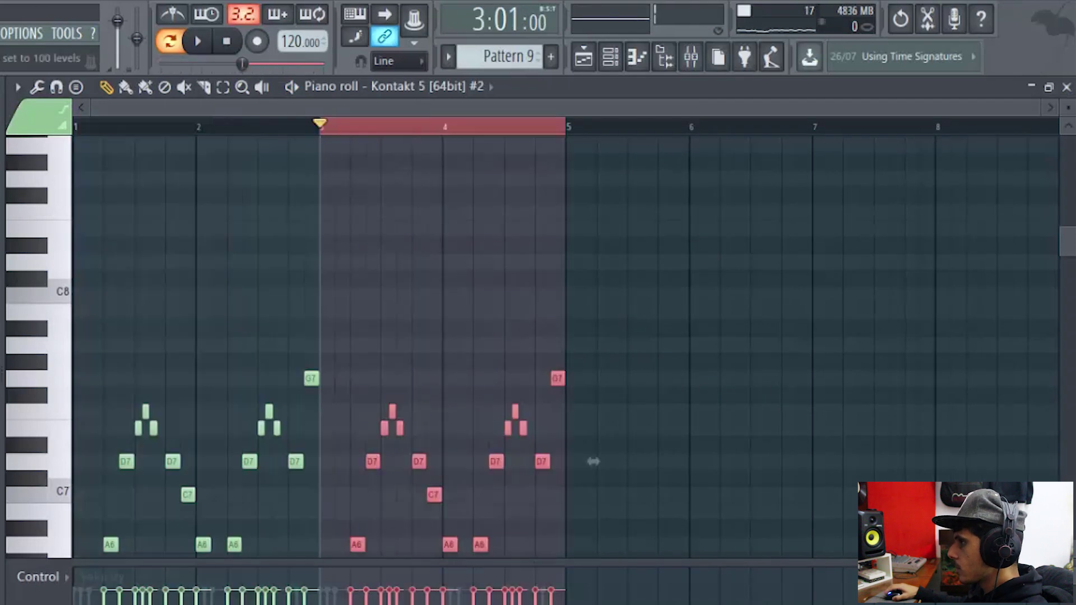
pyautogui.click(80, 130)
pyautogui.press('space')
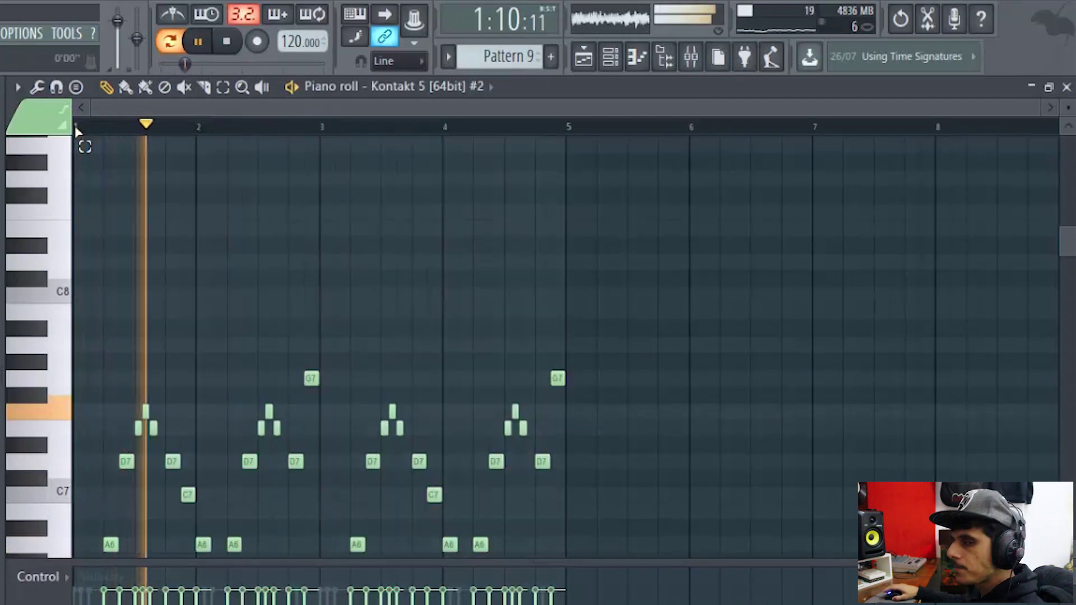